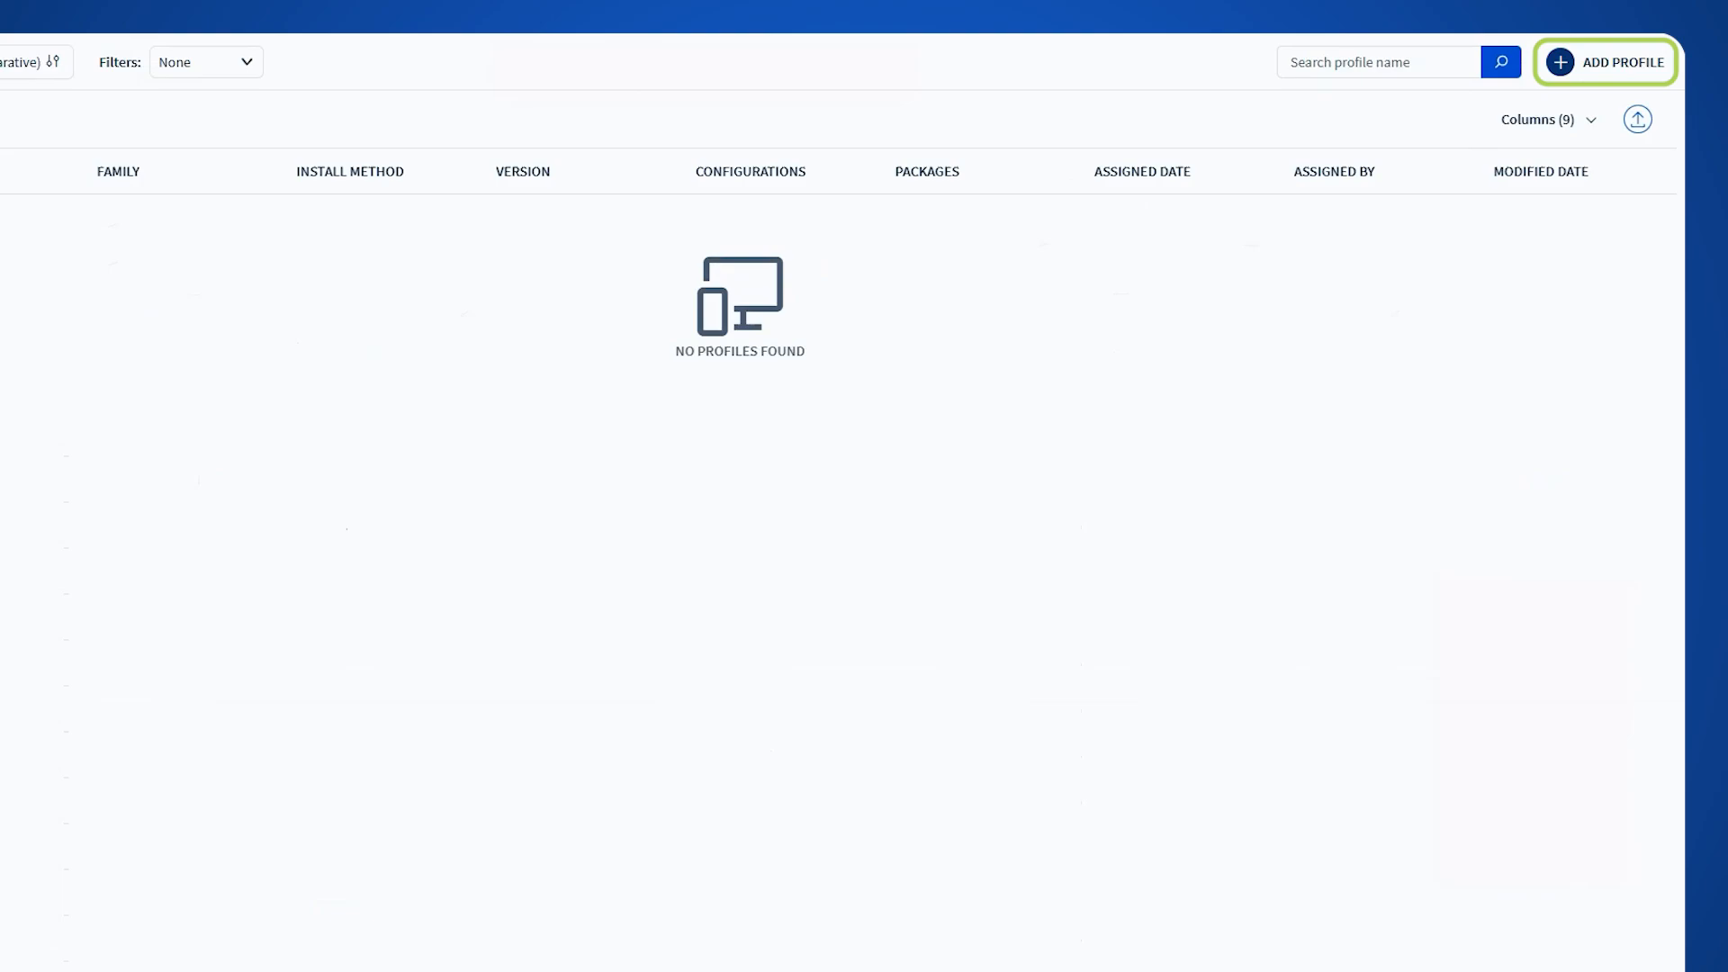
Create a reactive Apple iOS profile named "[Apple][Staging][Media][CFG]-Feature Control"
left_click(555, 713)
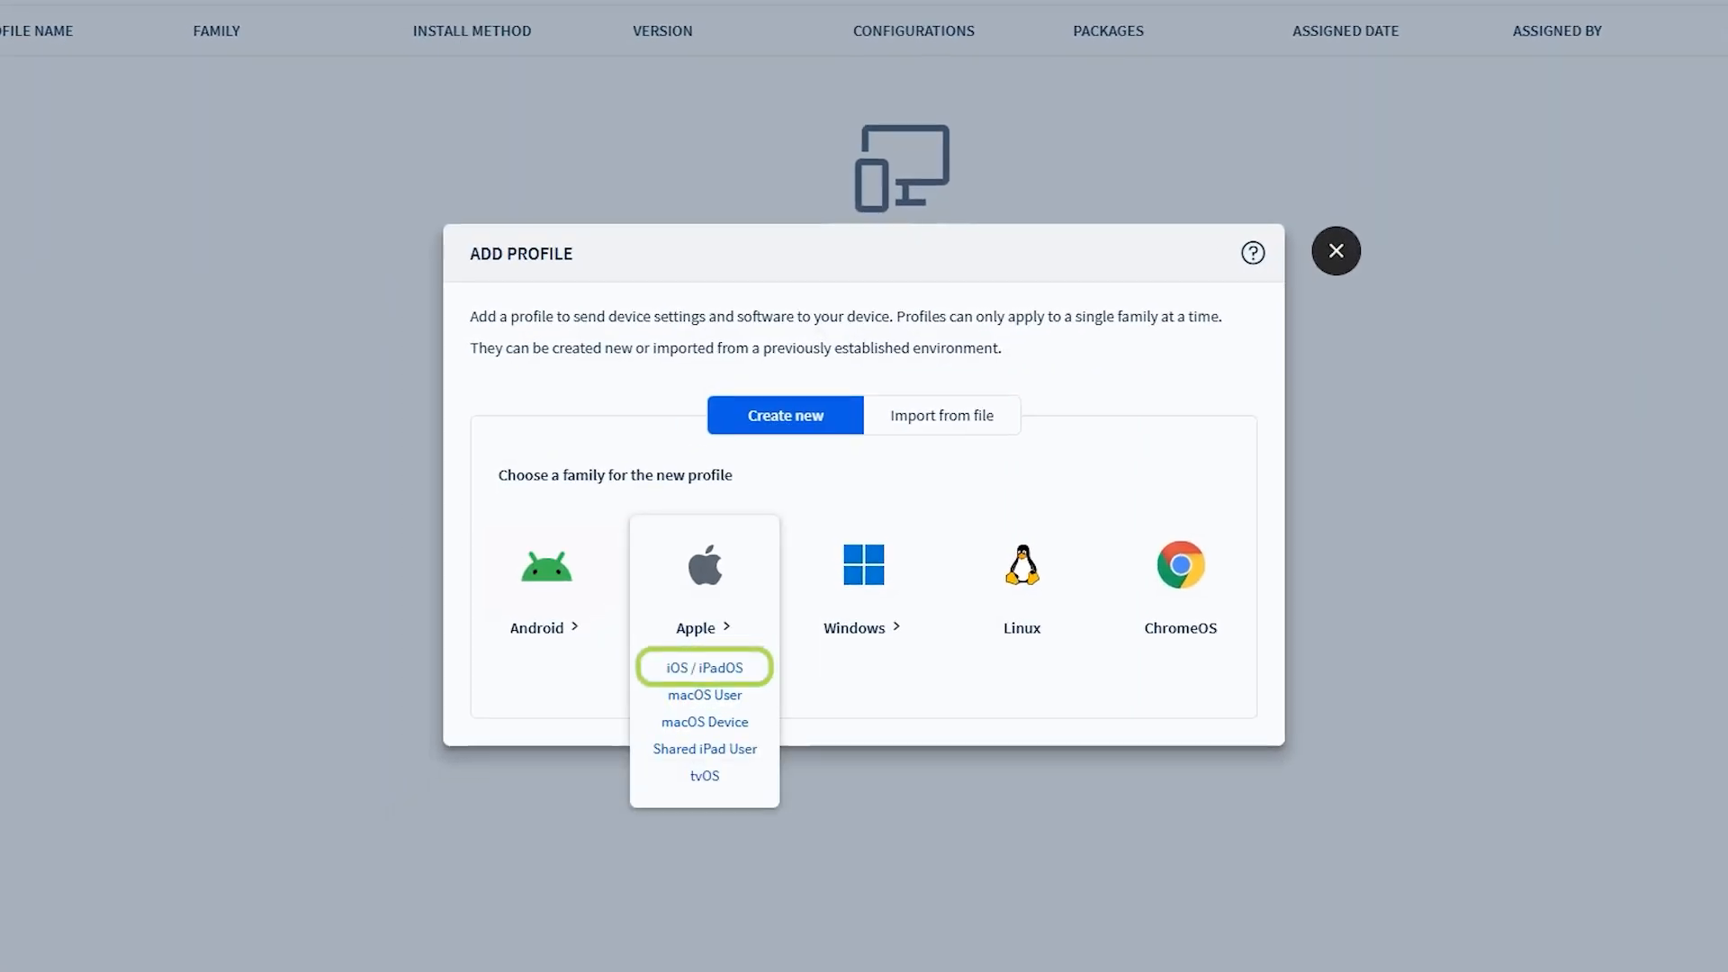
left_click(705, 667)
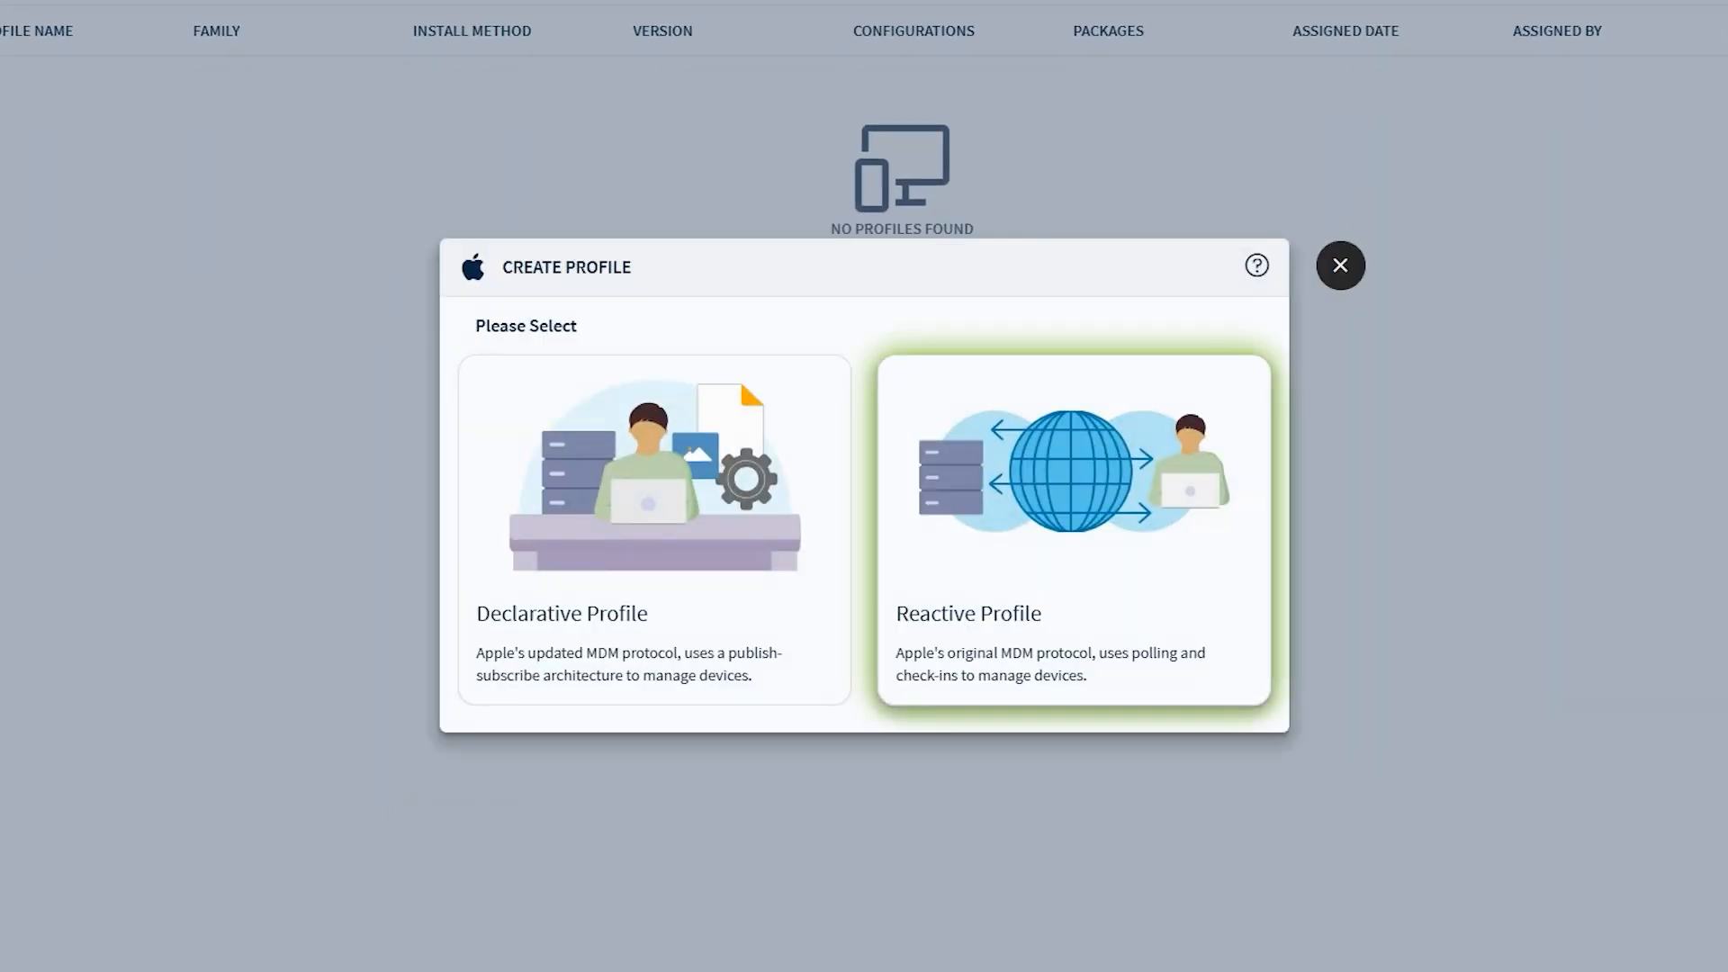
left_click(1074, 529)
left_click(1021, 190)
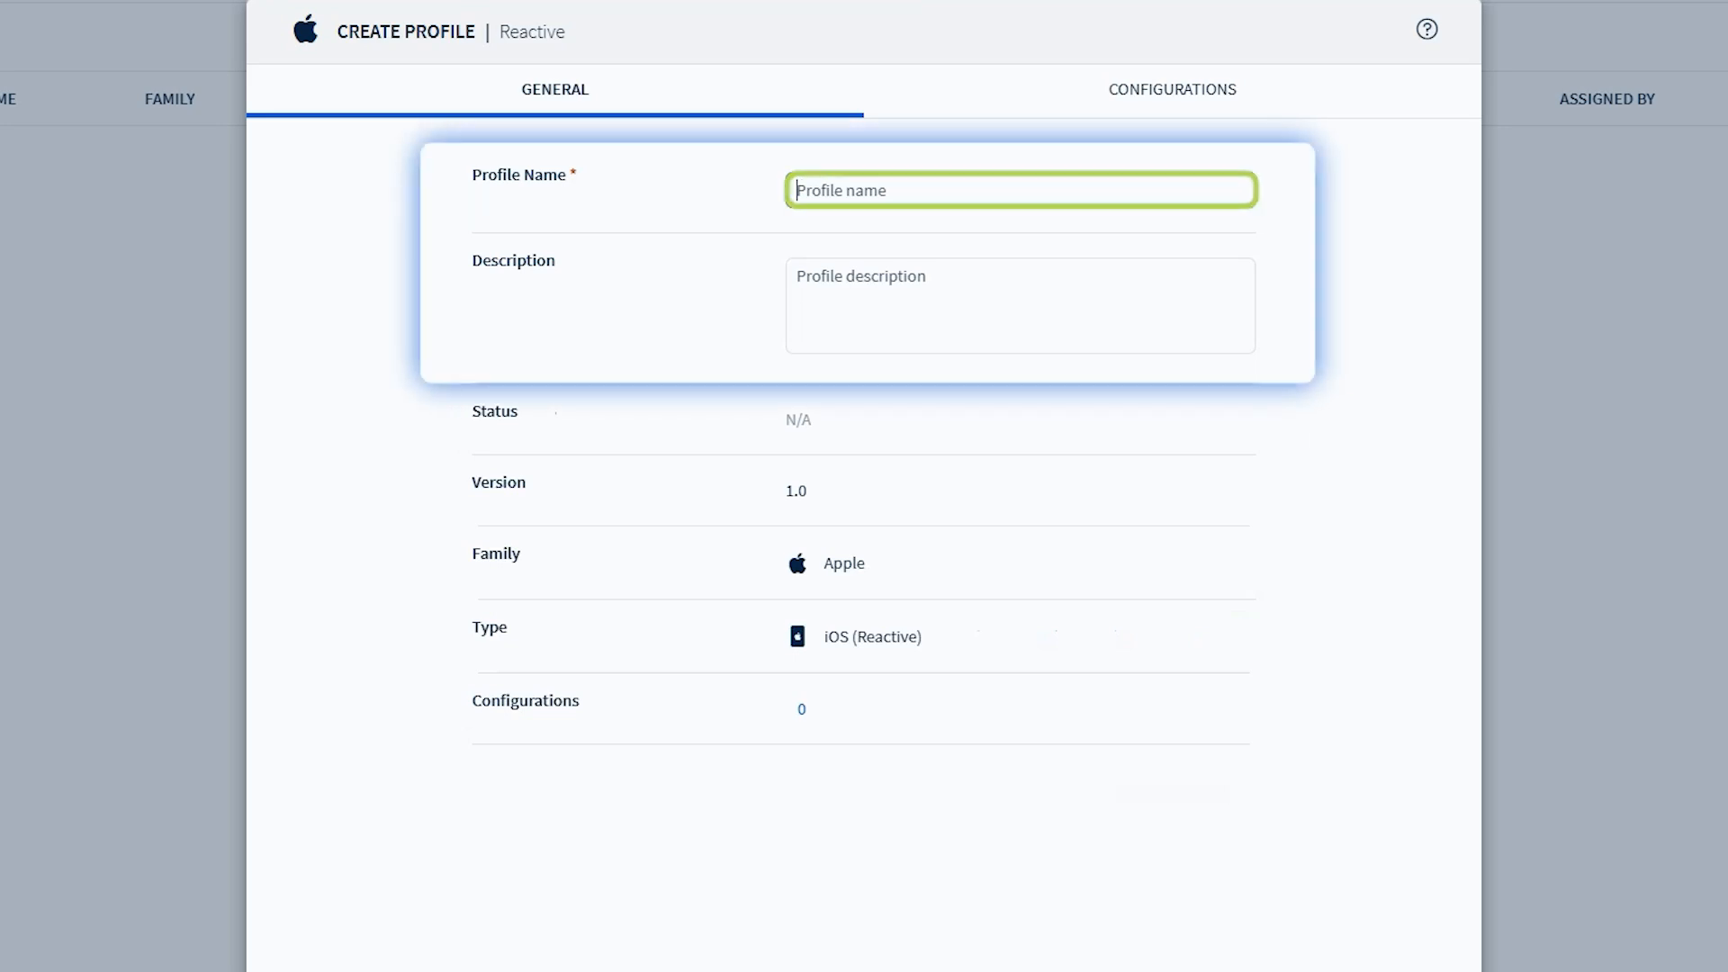
type("[Apple][Staging][Media][CFG]-Feature Control")
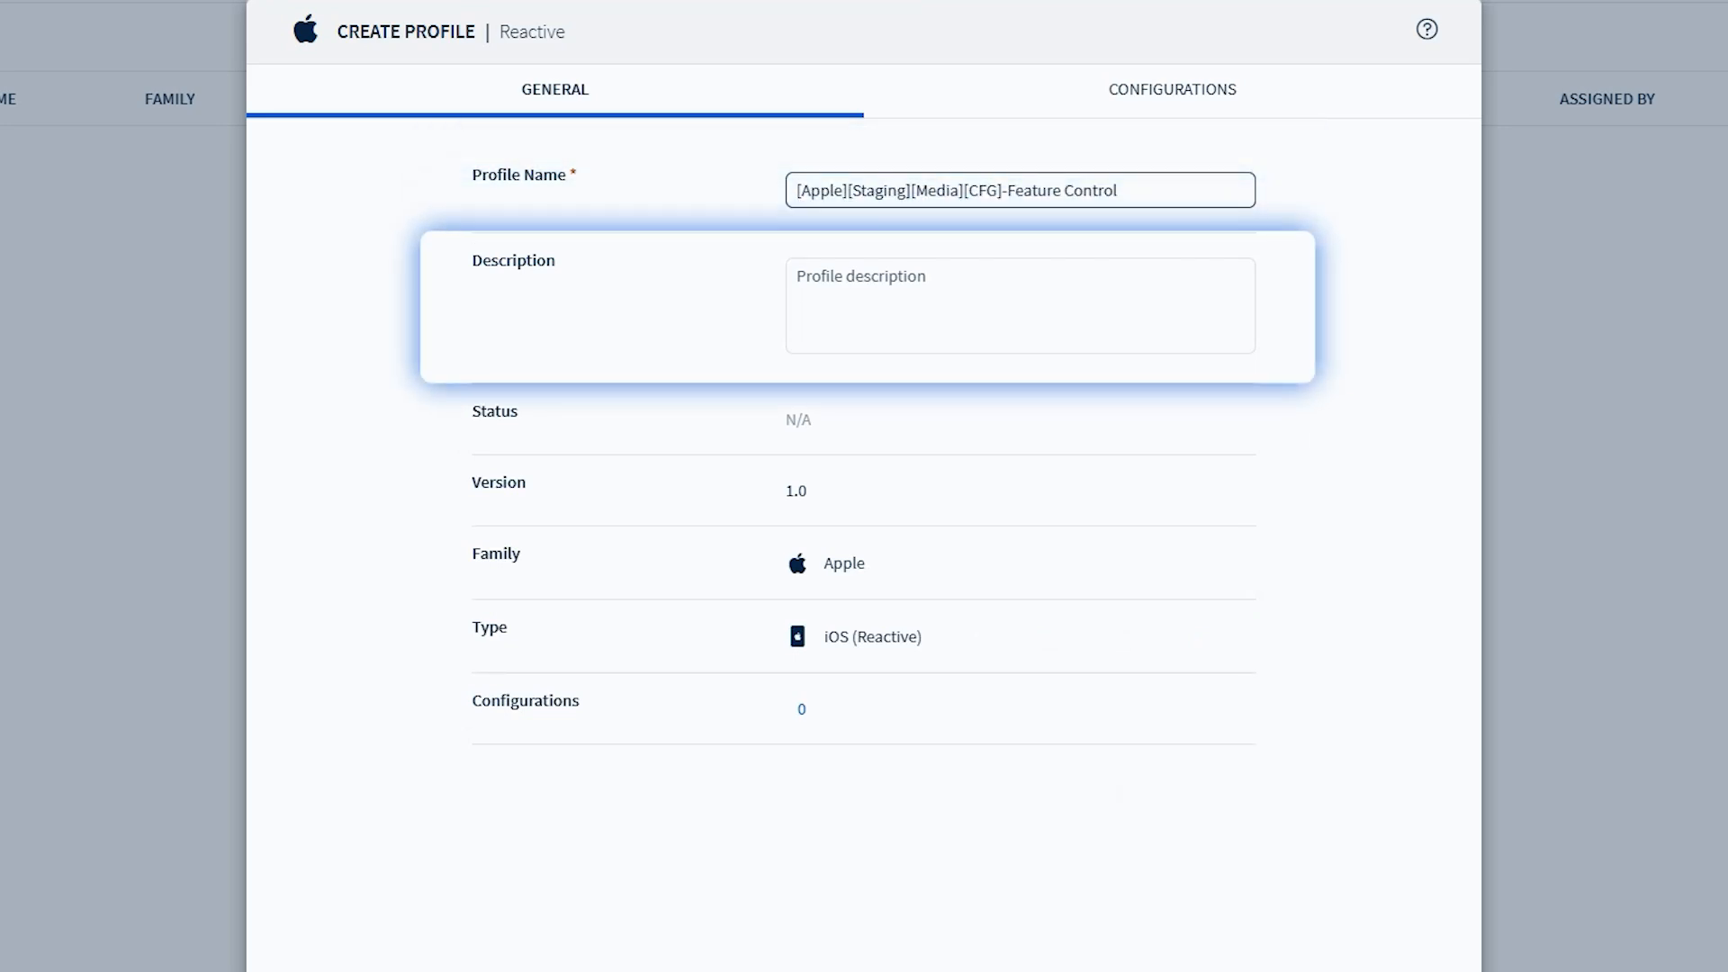
left_click(1021, 306)
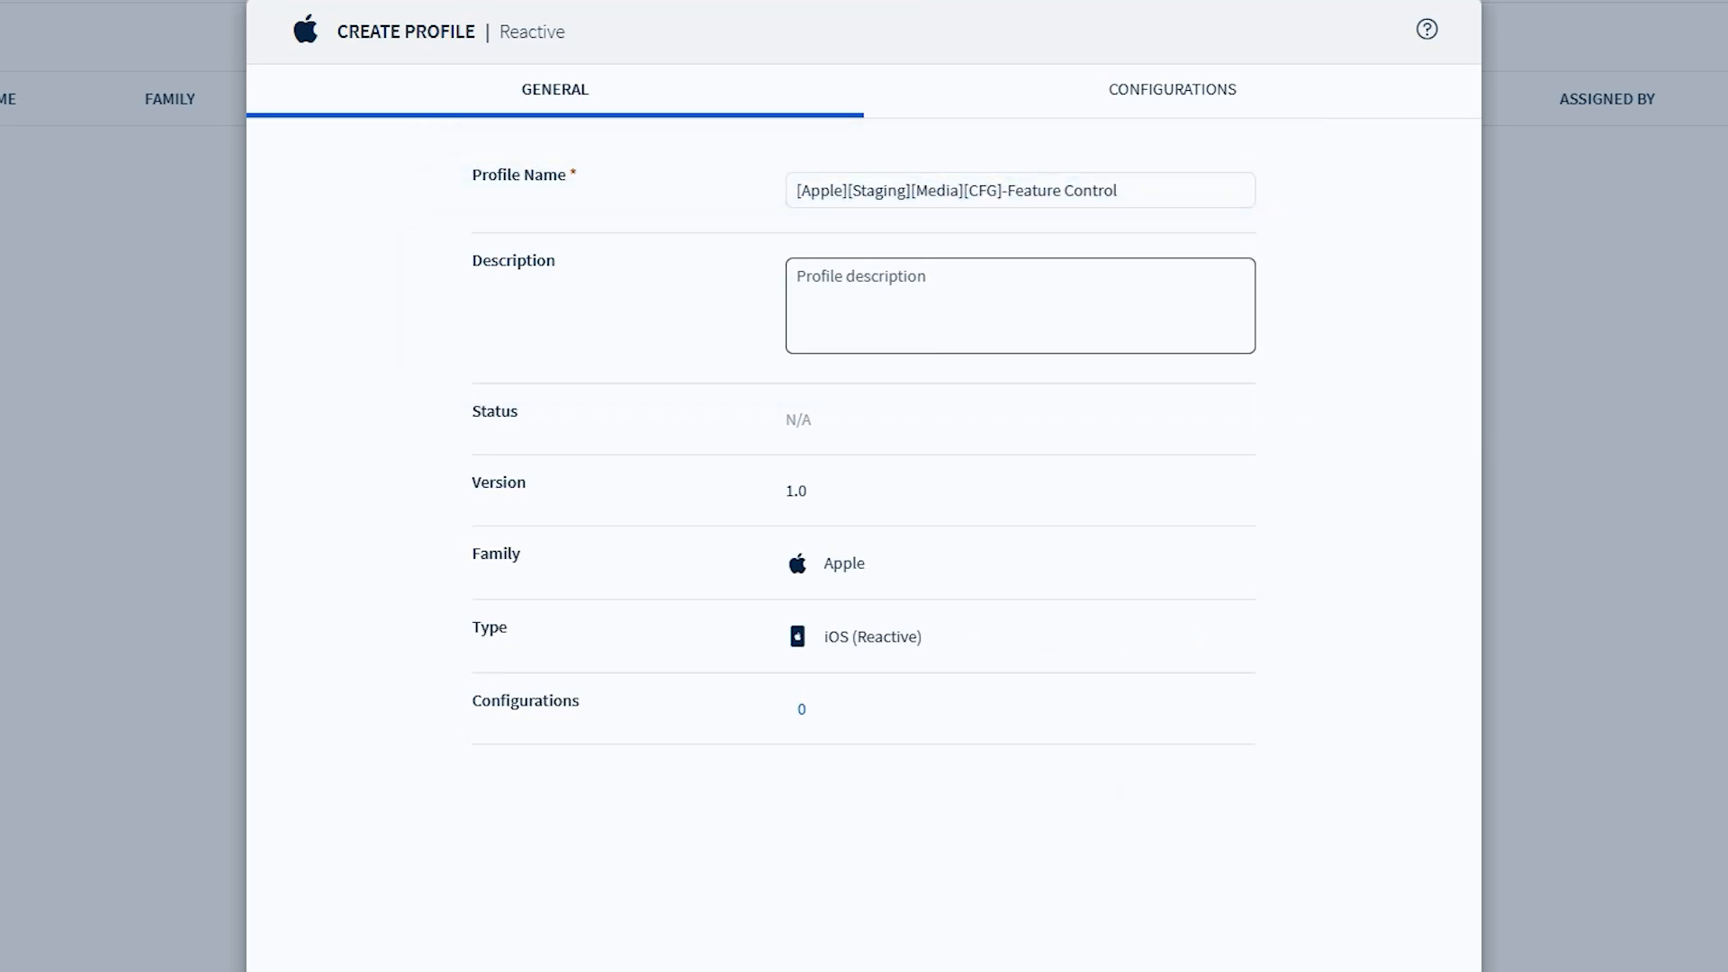
Add a Feature Control configuration from Security & Restrictions to the profile
left_click(1172, 90)
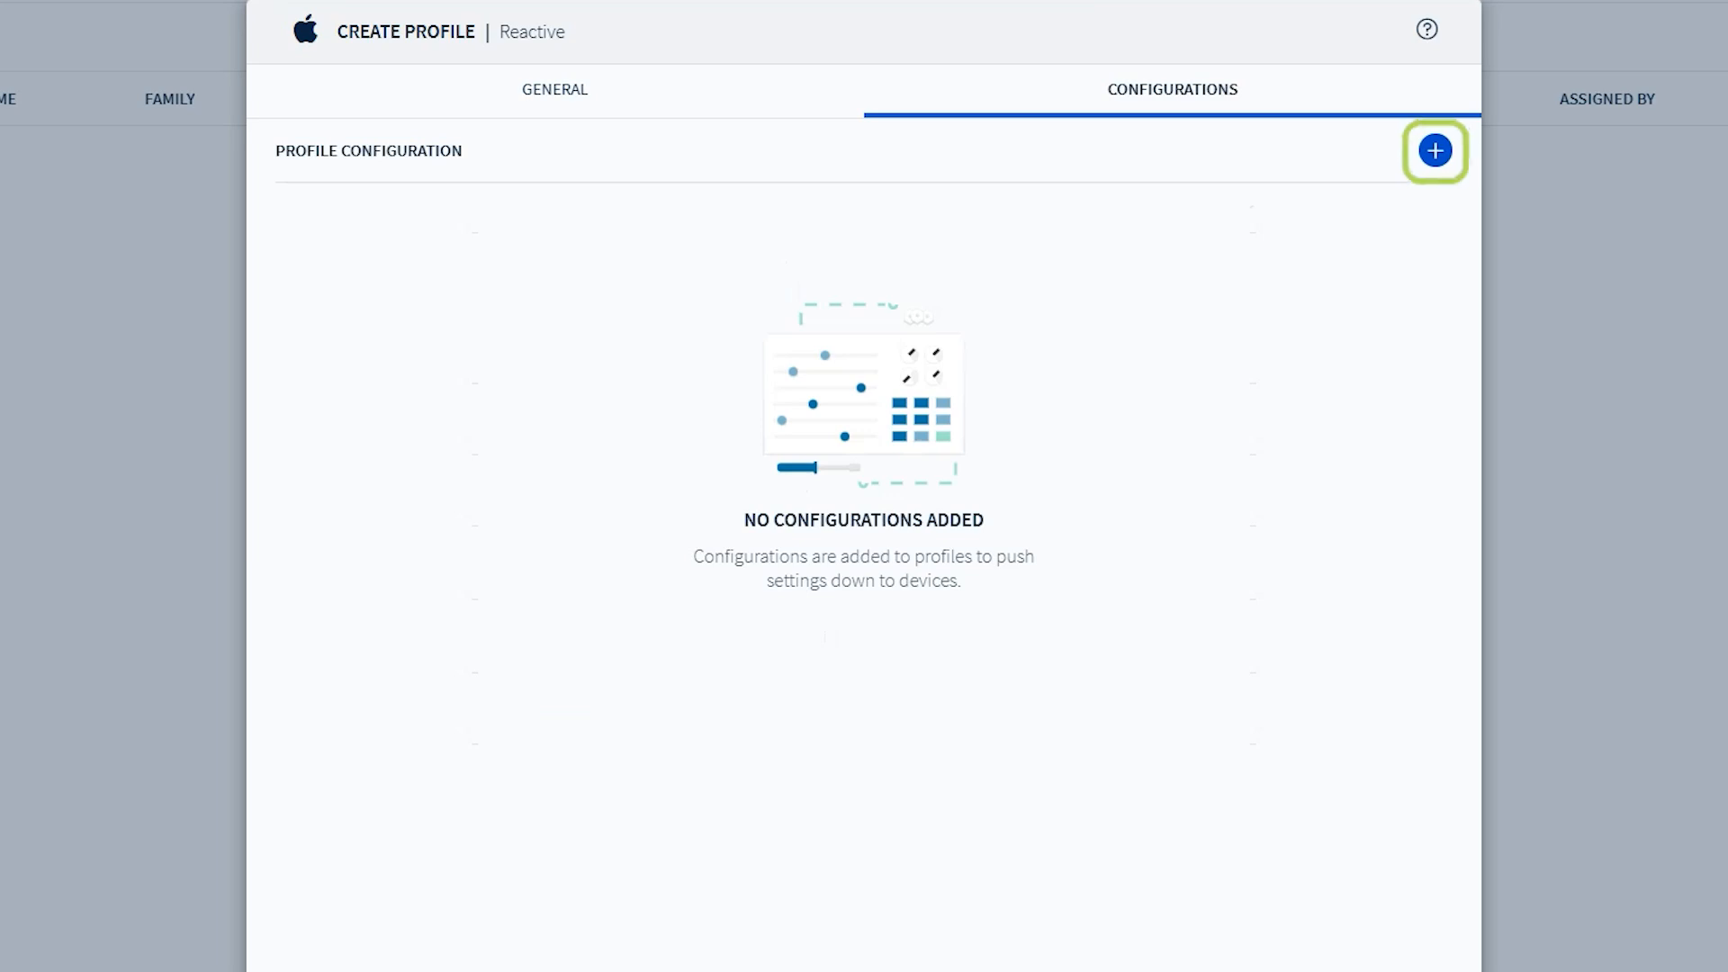
left_click(1435, 150)
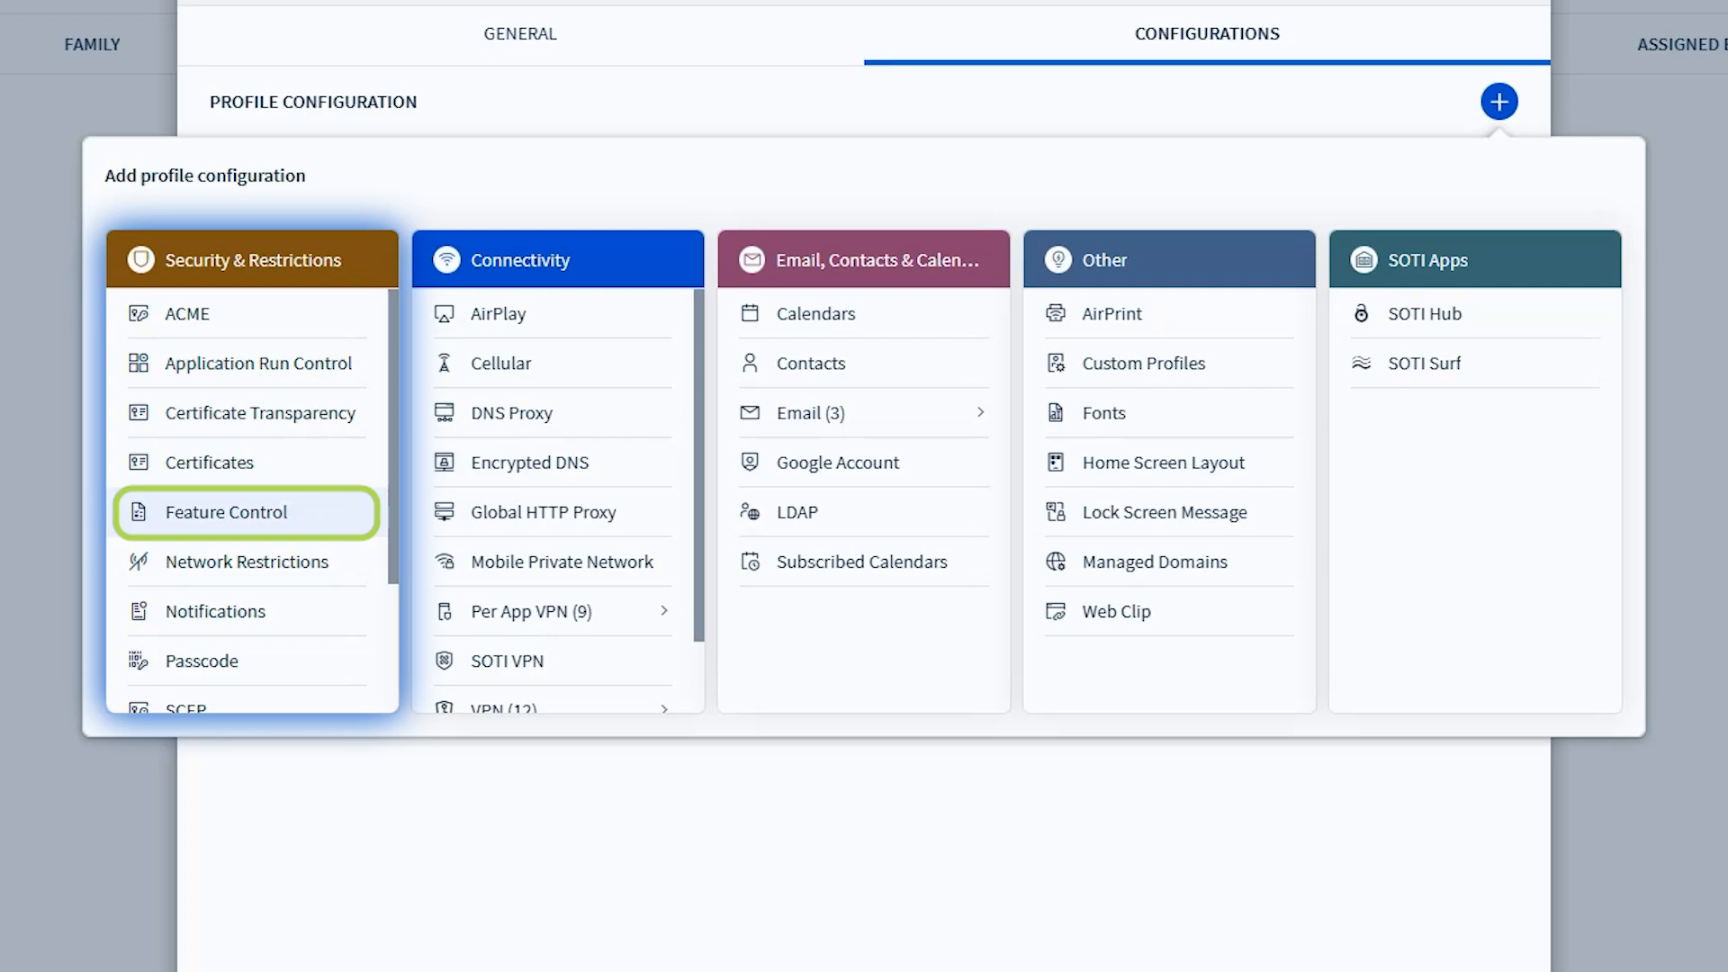
left_click(227, 512)
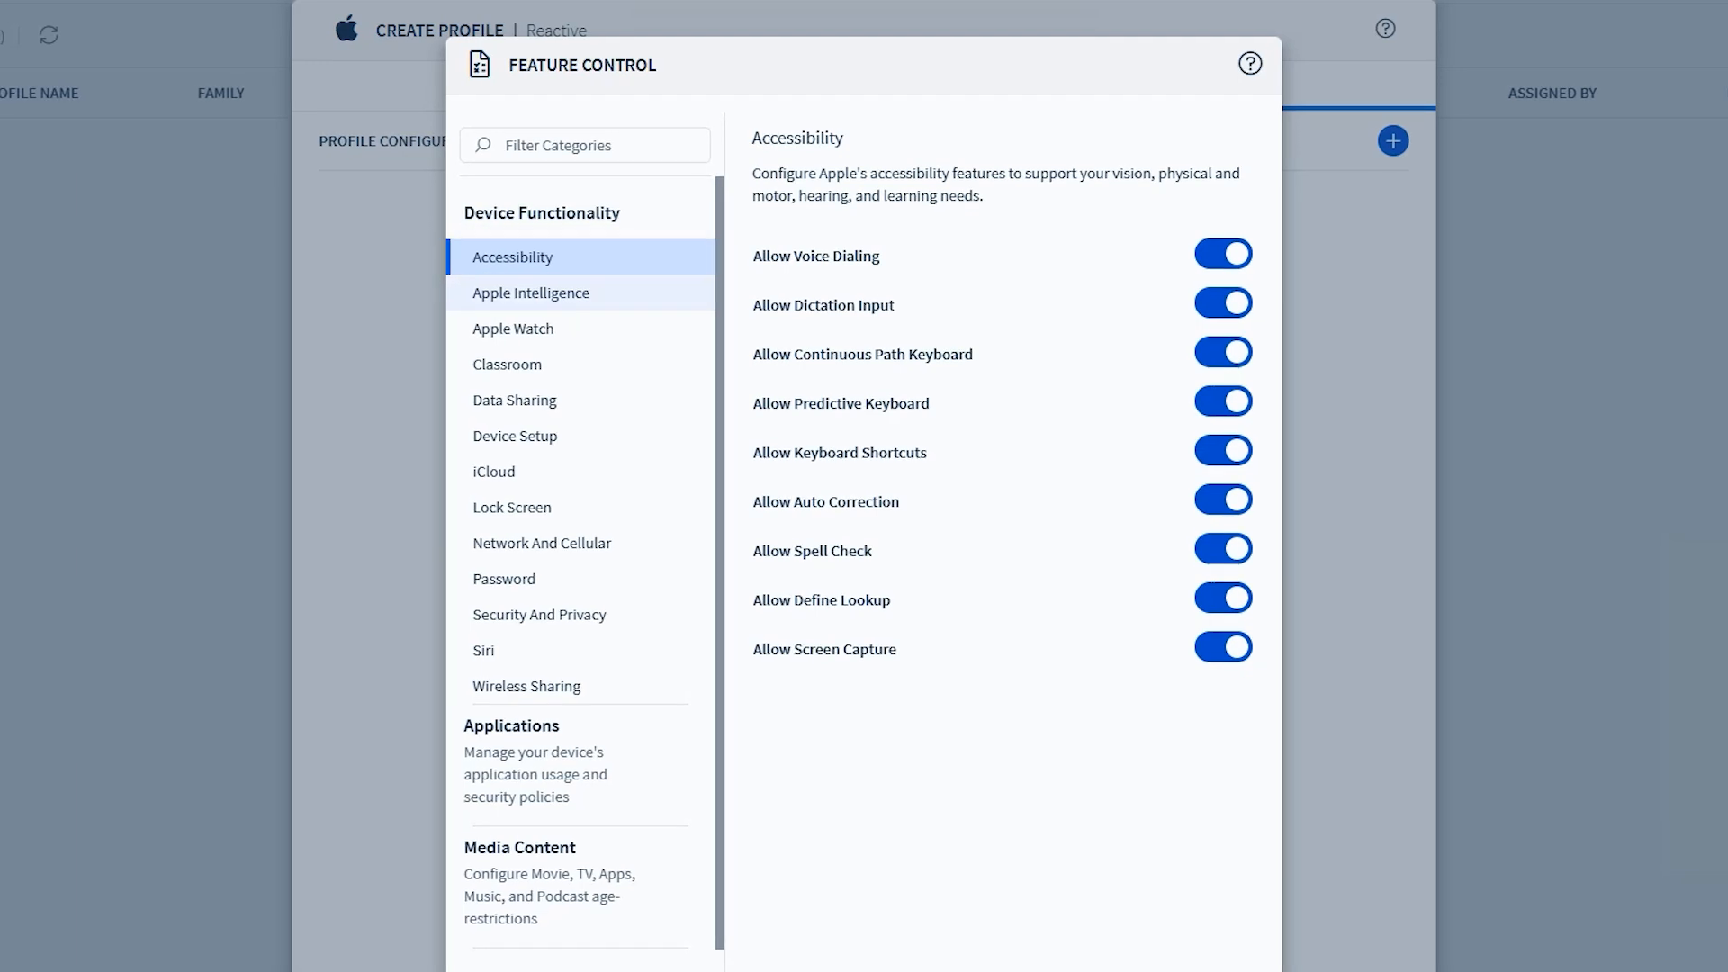
Disable Allow Managed to Unmanaged Data Sharing in the Data Sharing settings
left_click(514, 328)
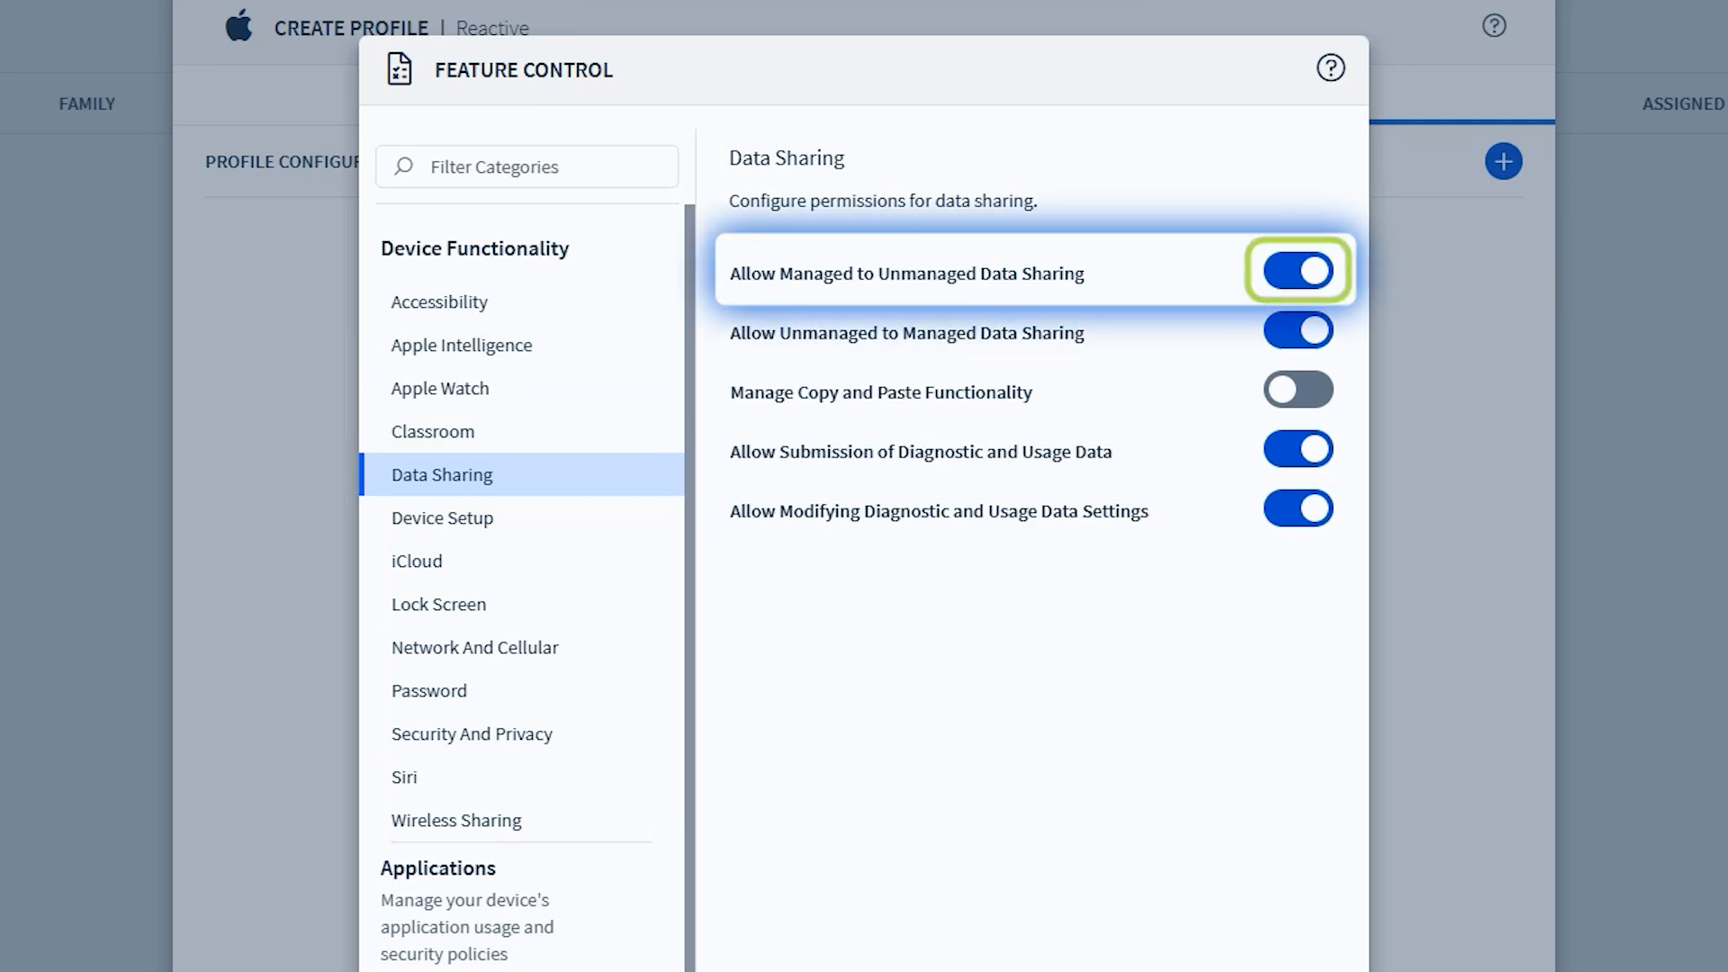
left_click(1298, 271)
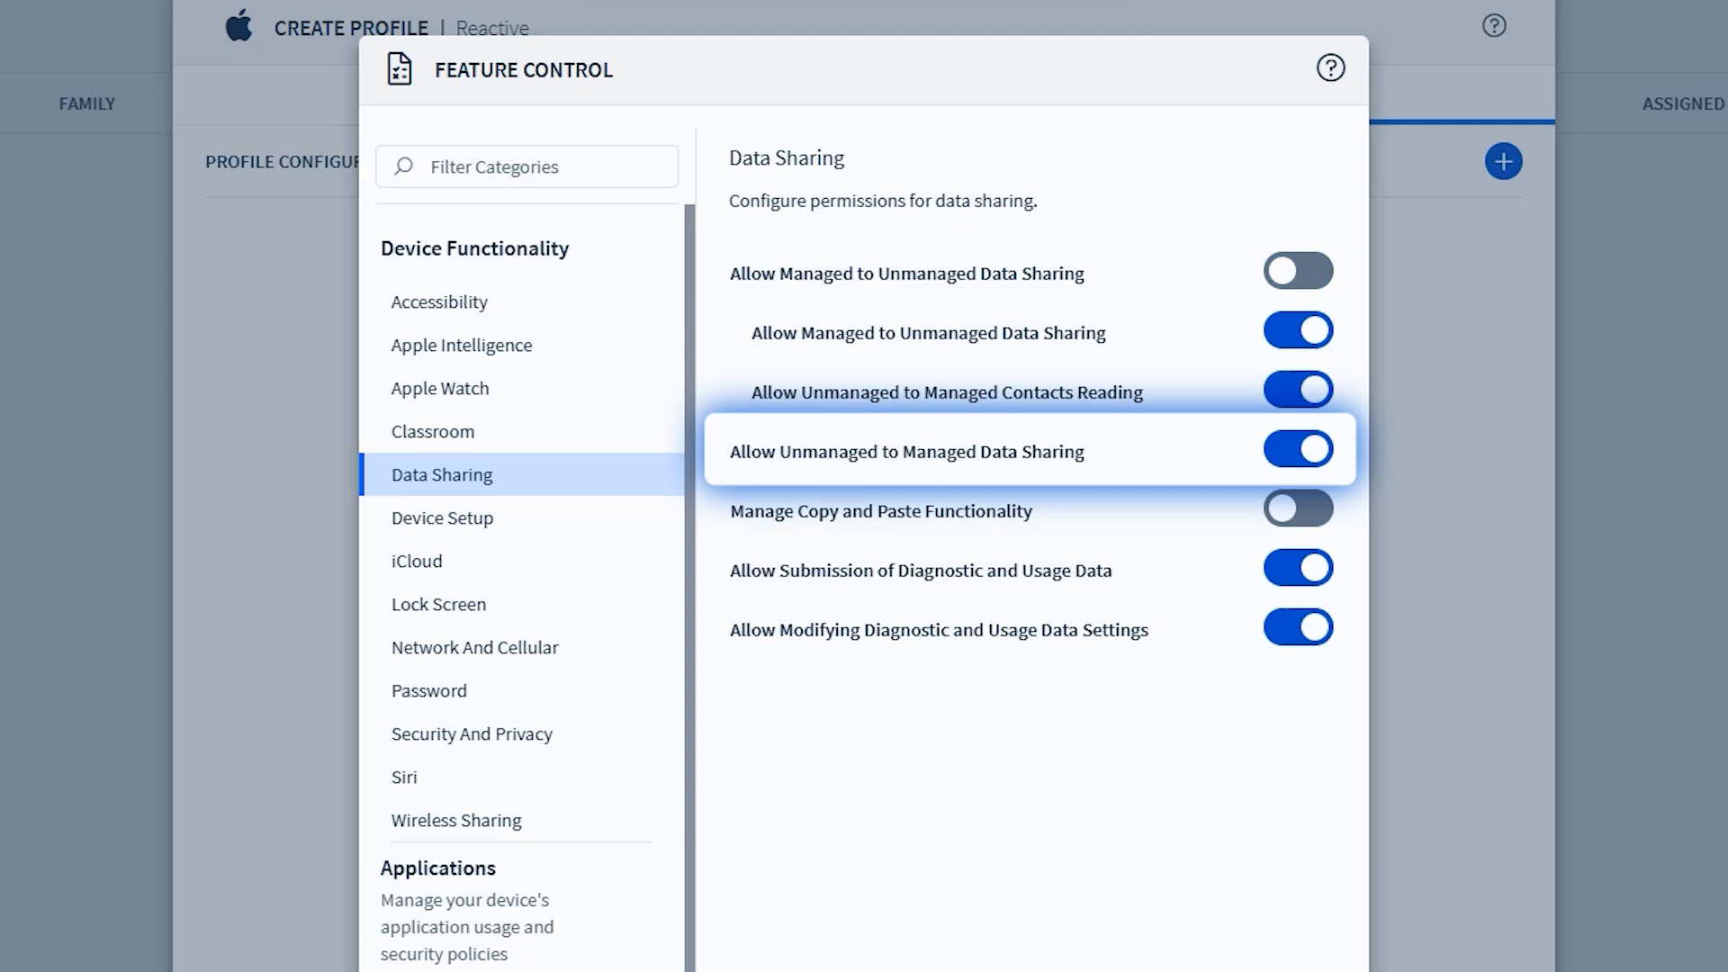
left_click(1298, 450)
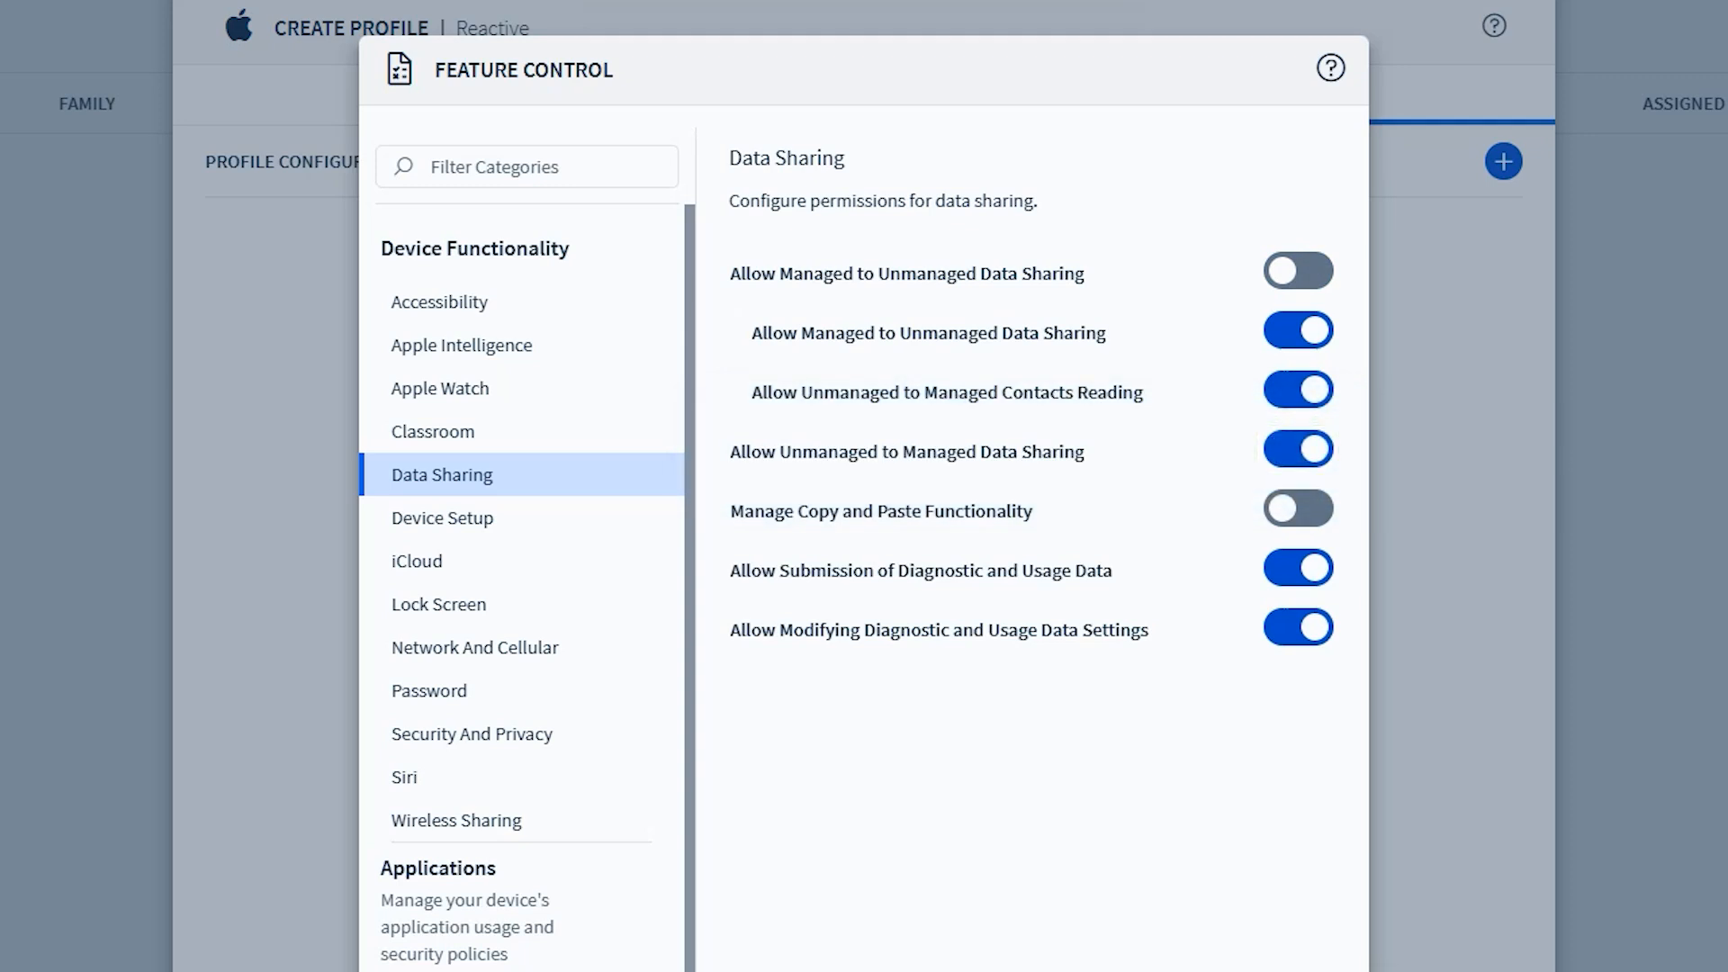
Disable Allow Touch ID and Allow Modifying Notifications Settings for Device Setup
left_click(443, 518)
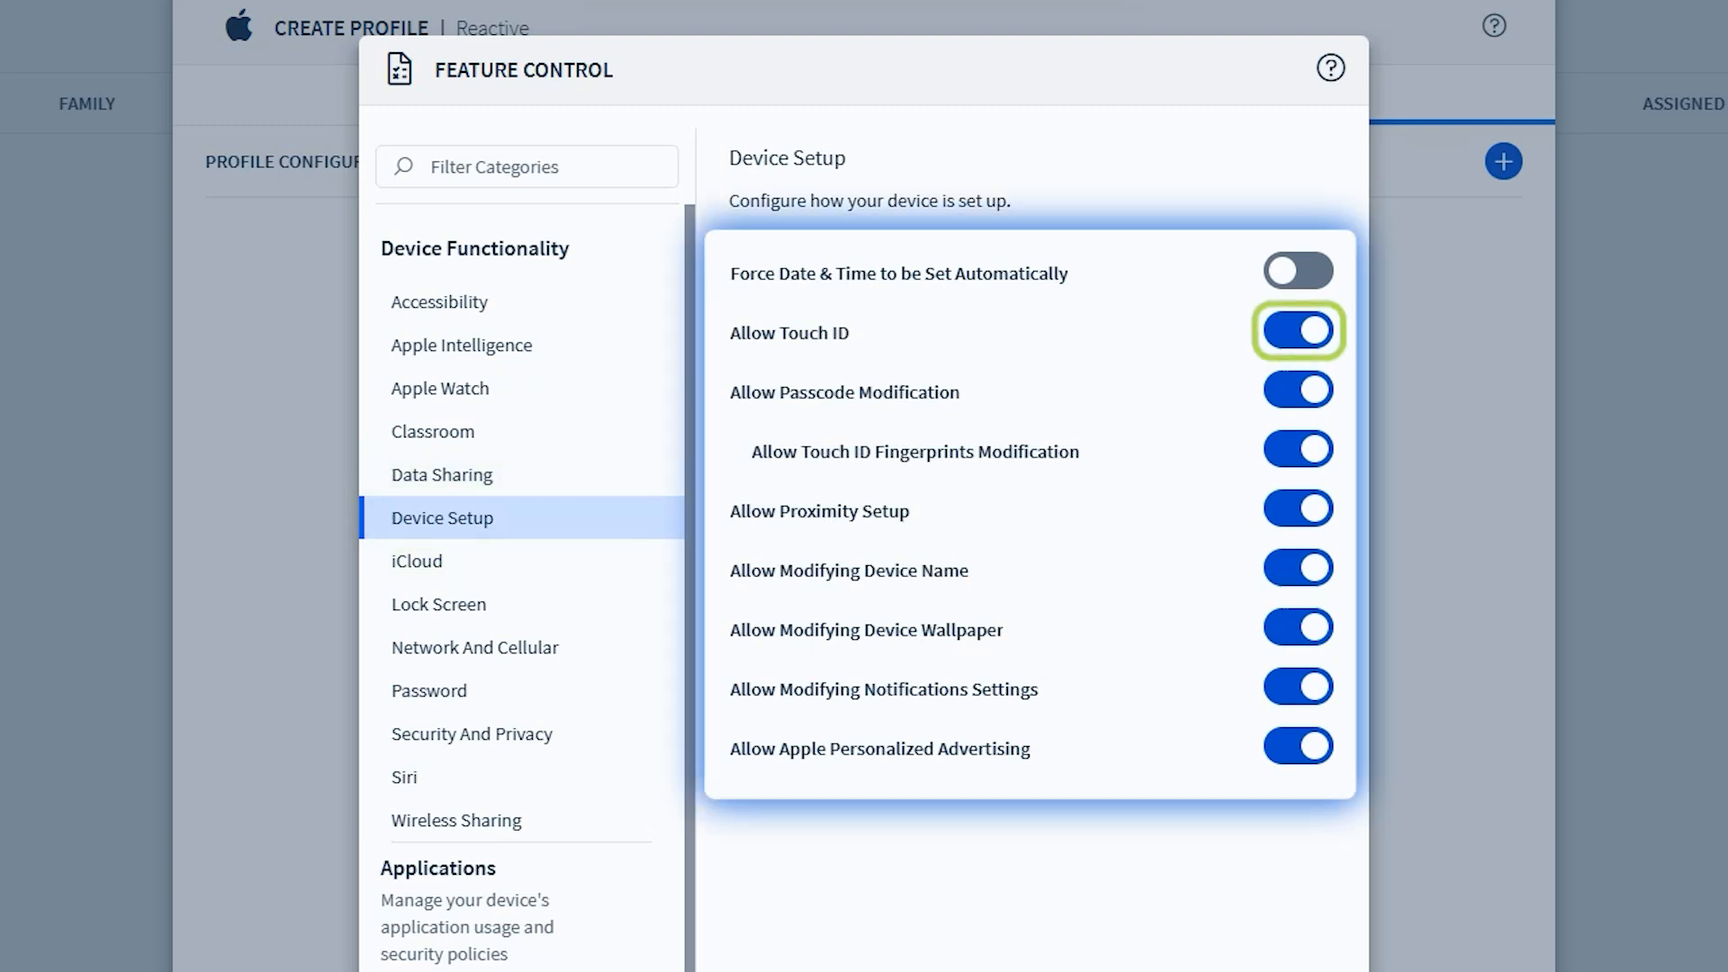
left_click(1299, 330)
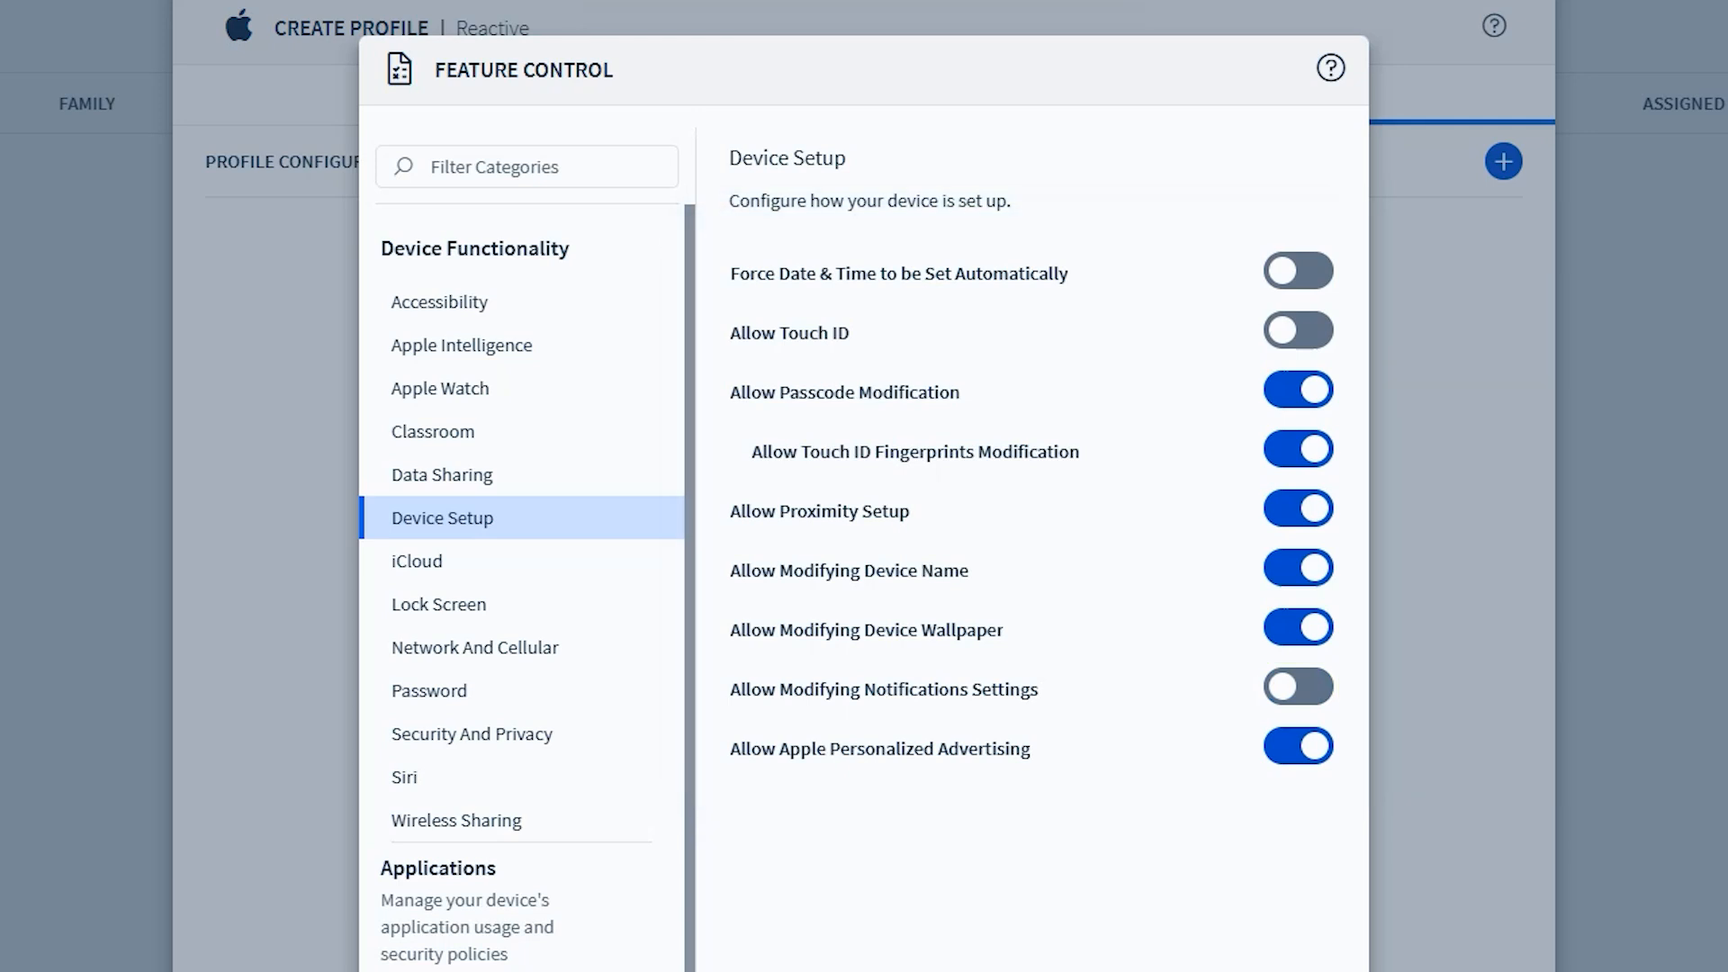
Look through the iCloud and Lock Screen settings, and disable modifying Bluetooth settings and joining Wi-Fi networks under Network and Cellular
left_click(468, 560)
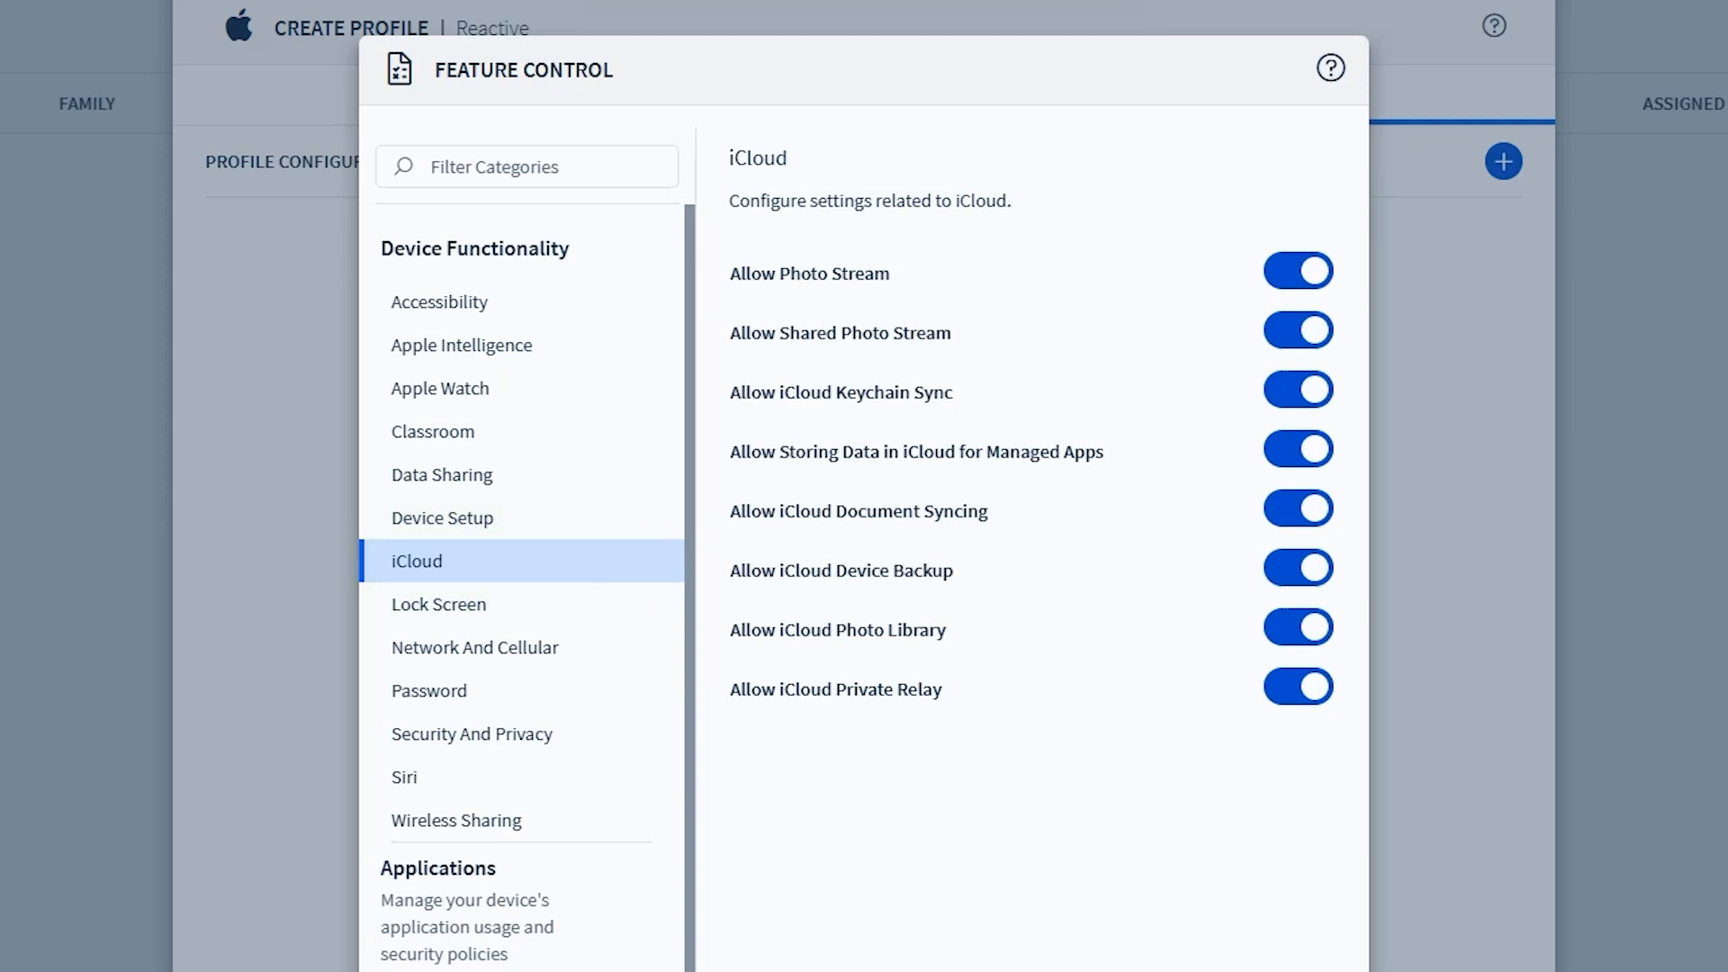
left_click(469, 604)
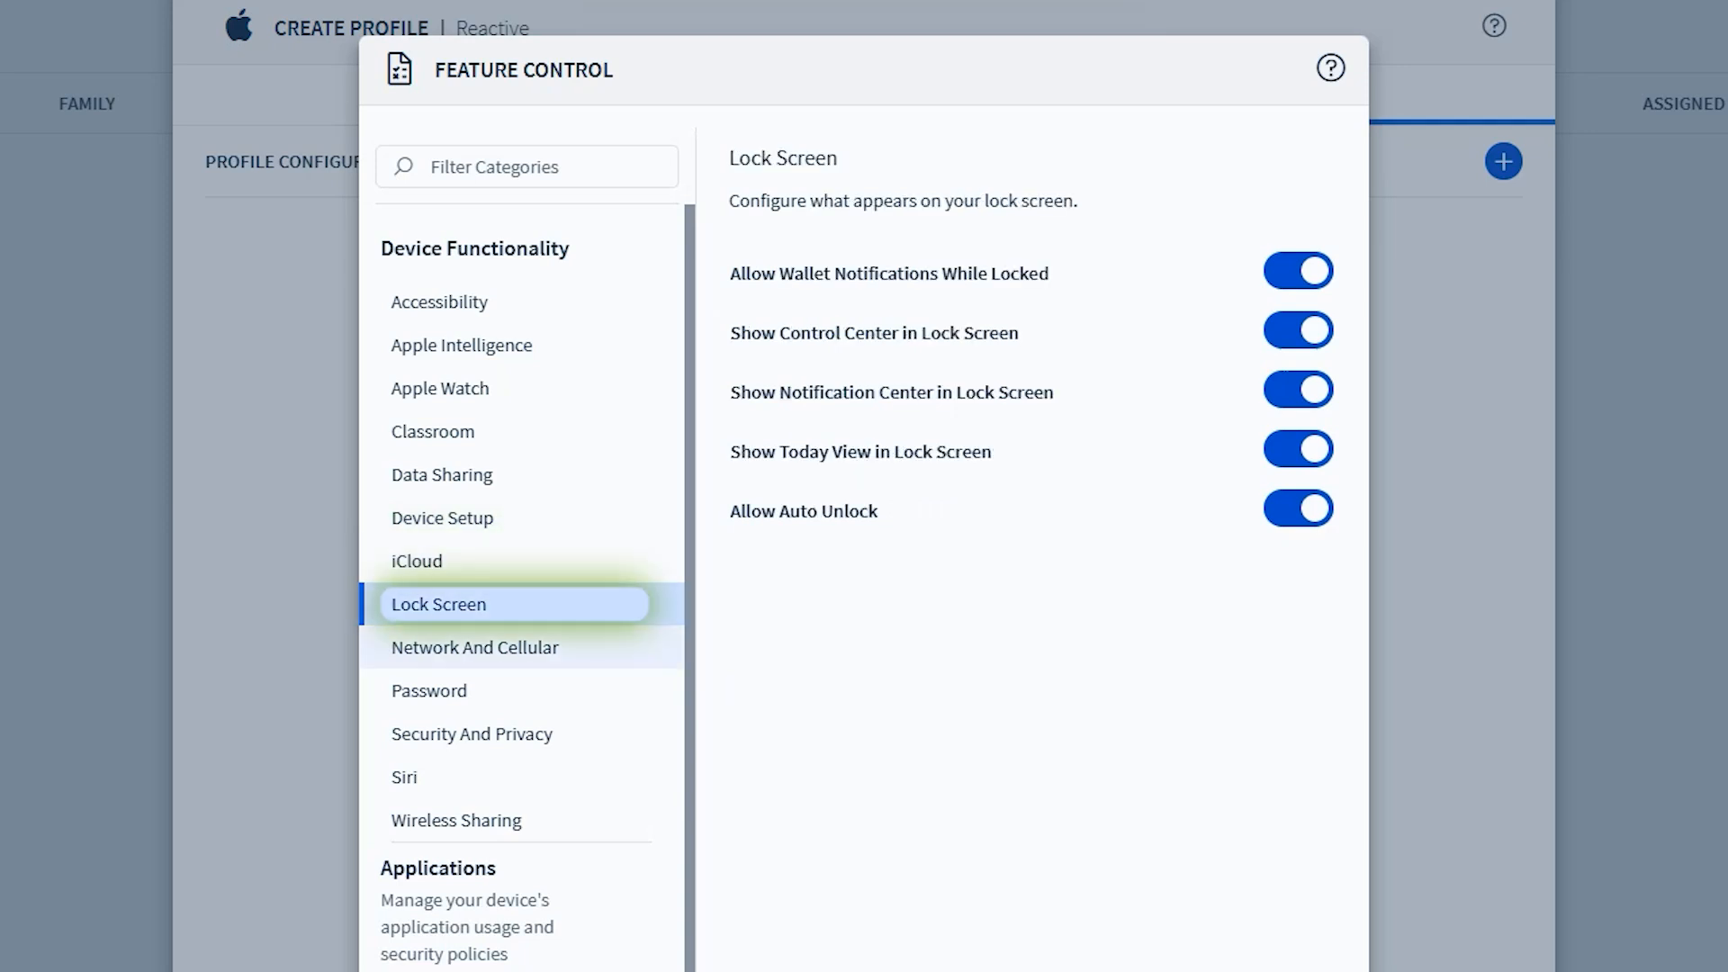
left_click(475, 647)
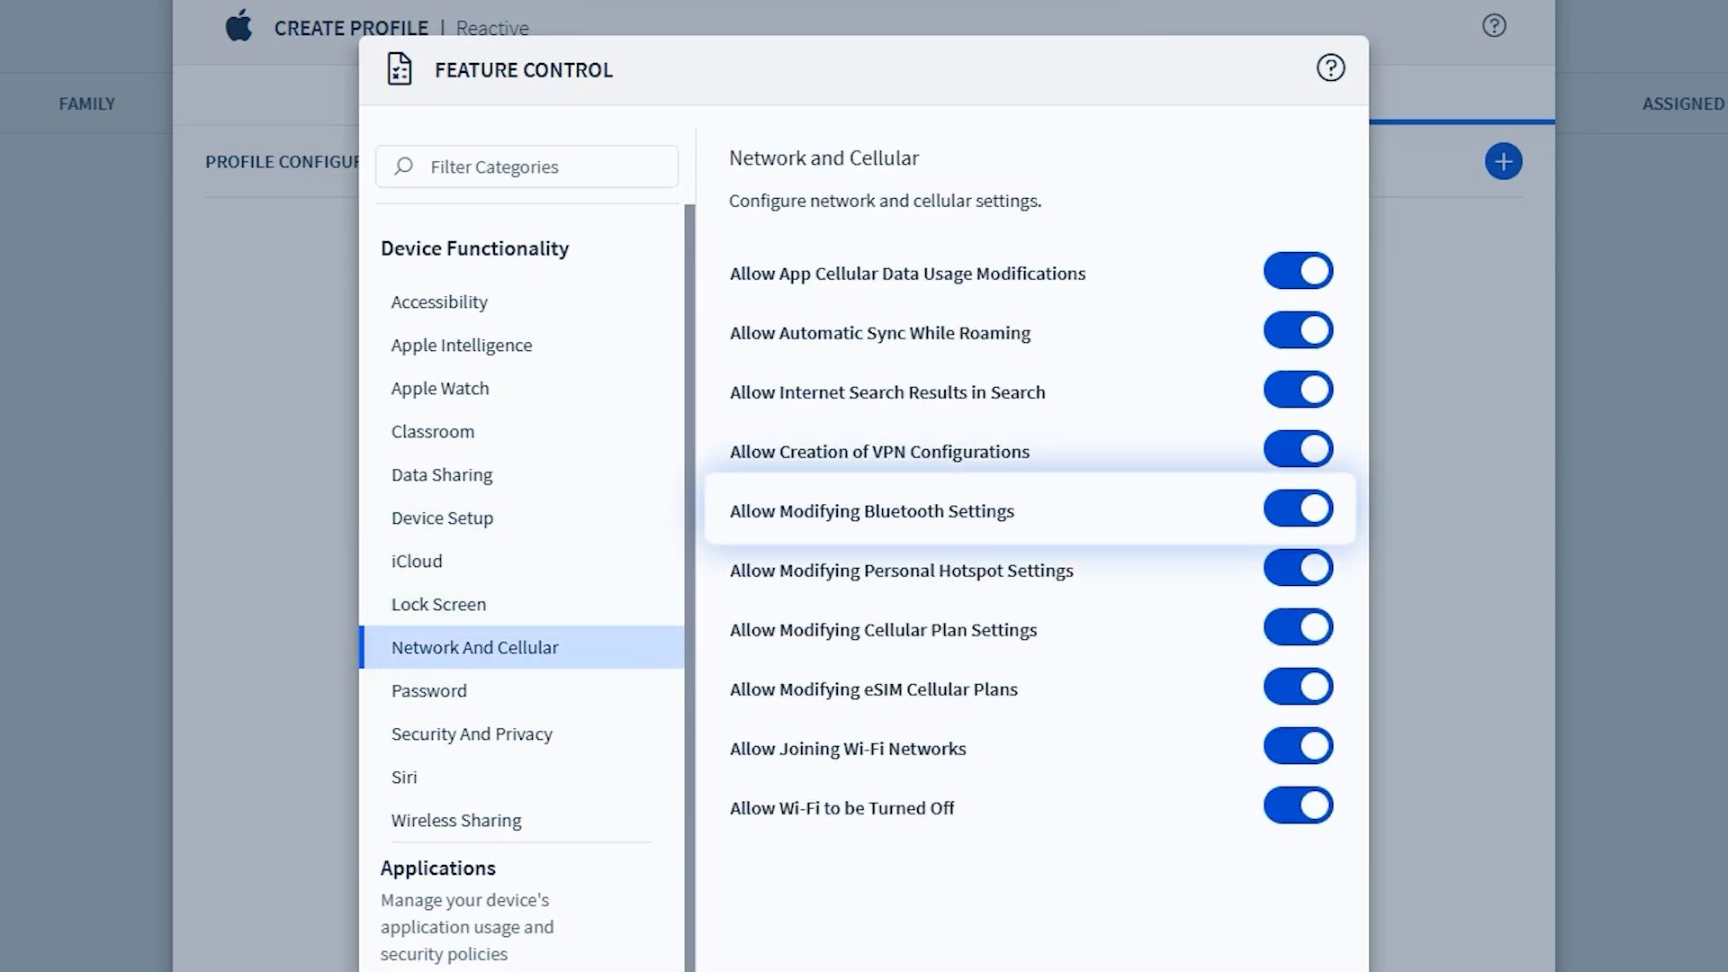
left_click(1298, 509)
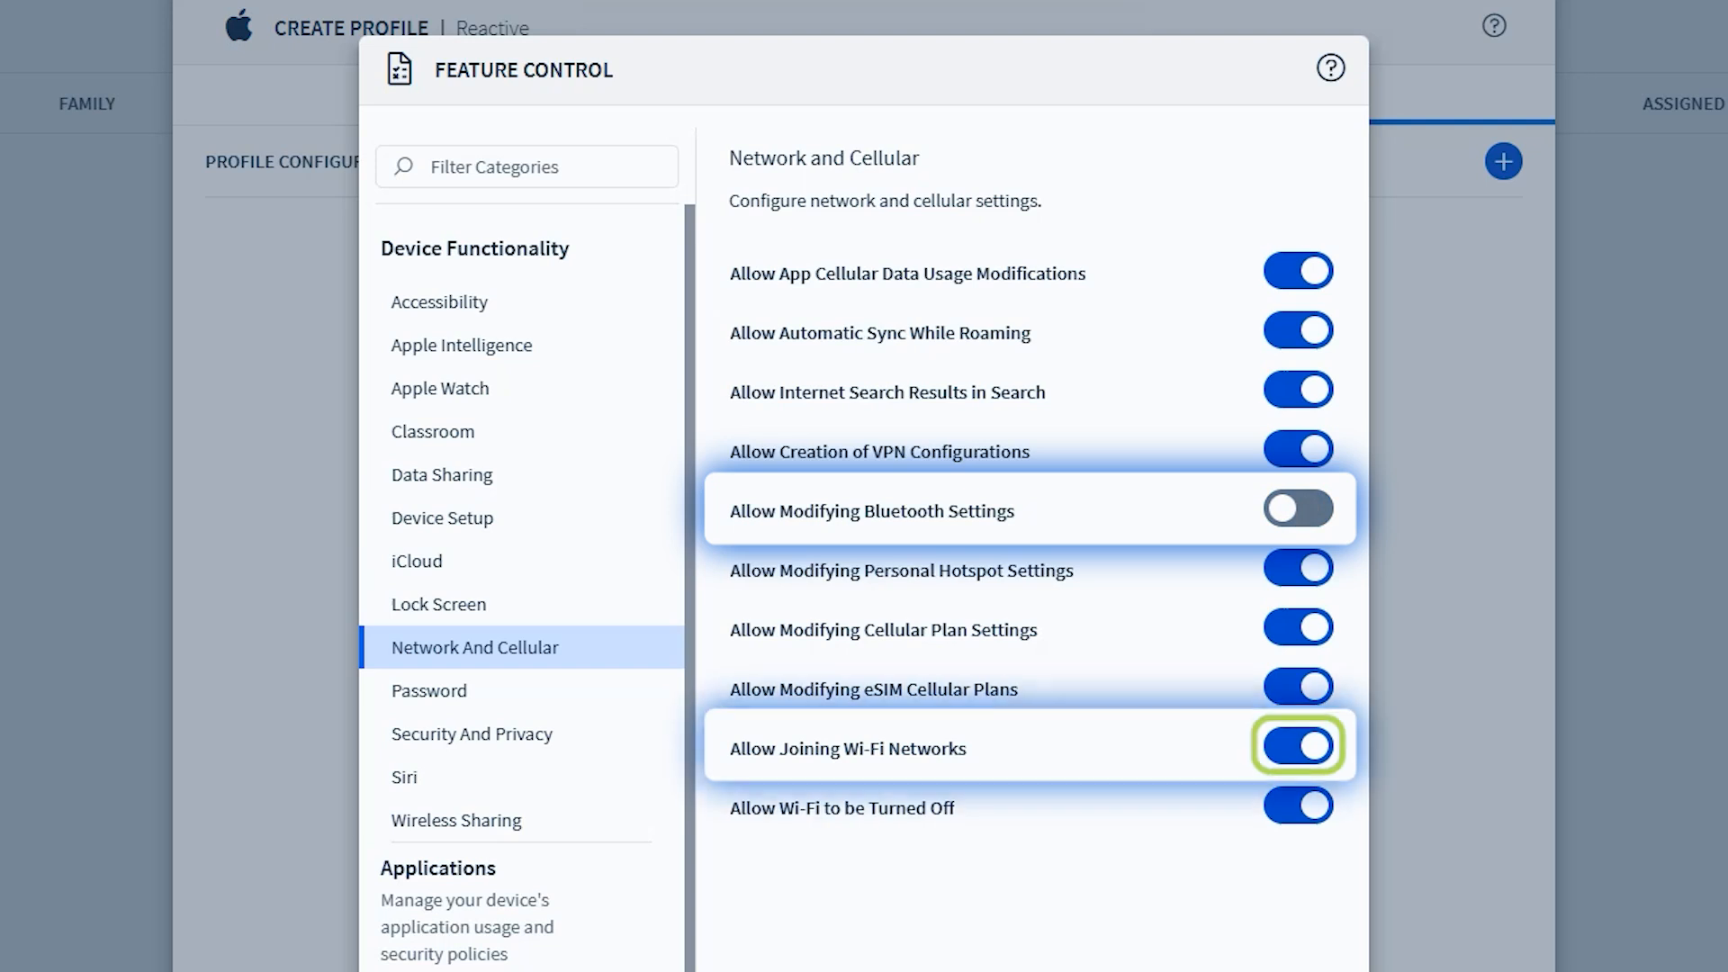
left_click(1299, 745)
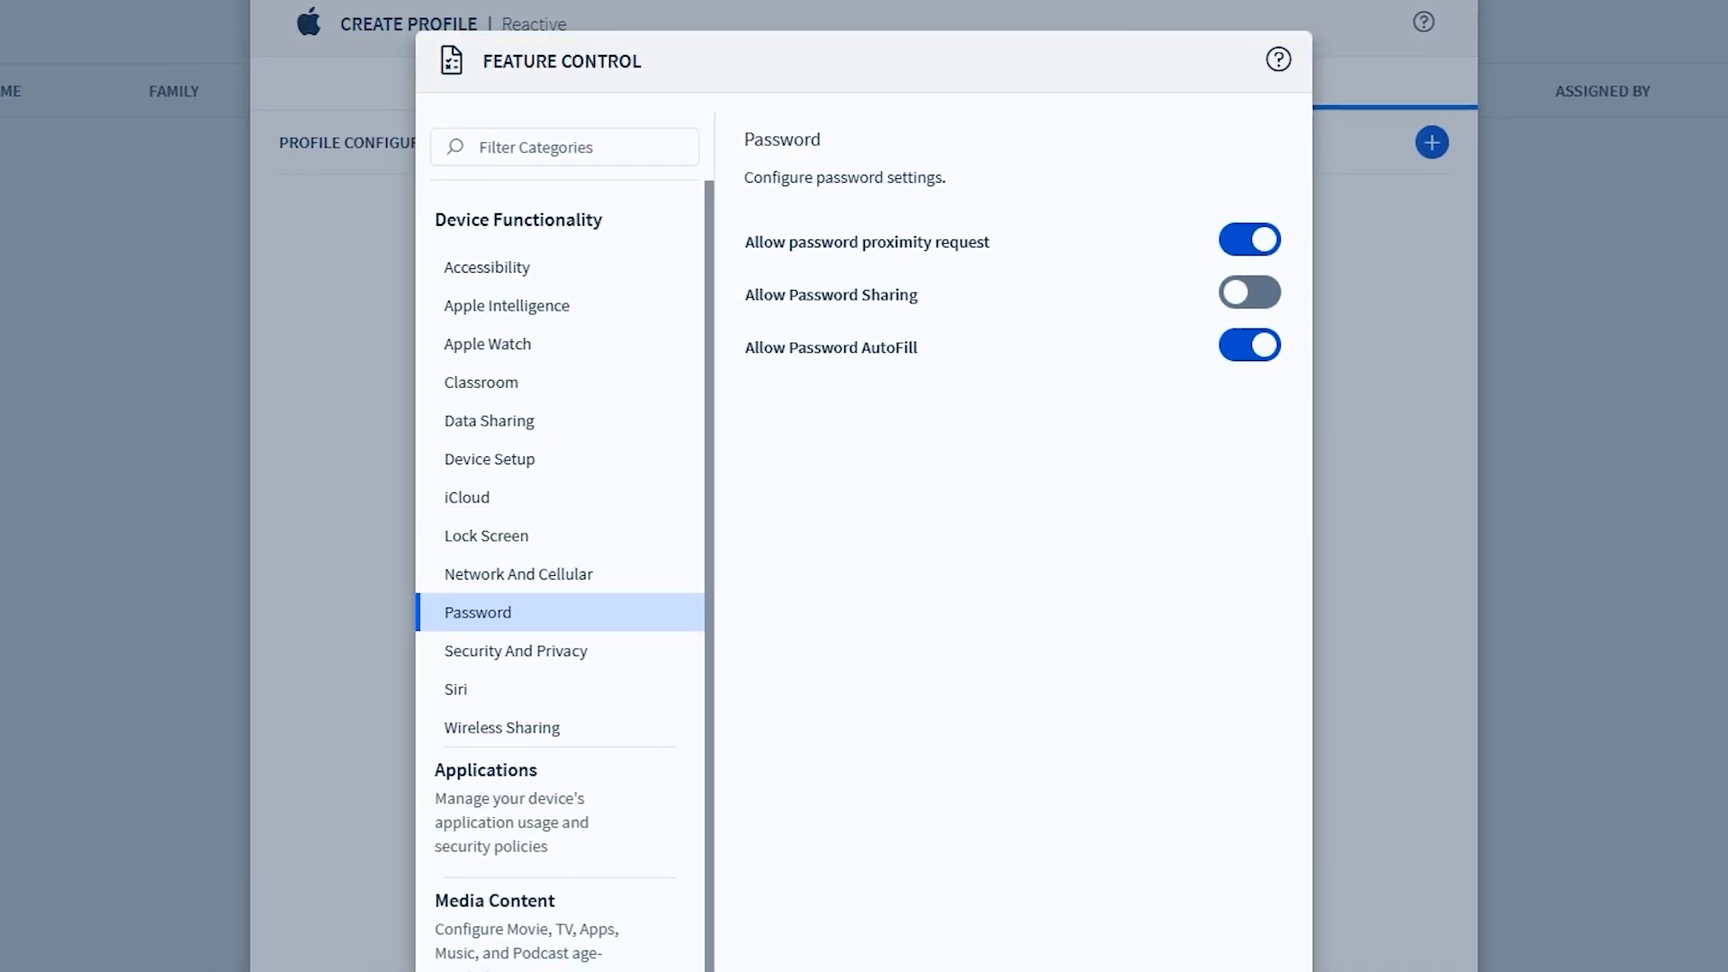
Disable Allow Erase All Content and Settings under Security and Privacy, and Allow AirDrop under Wireless Sharing
left_click(526, 631)
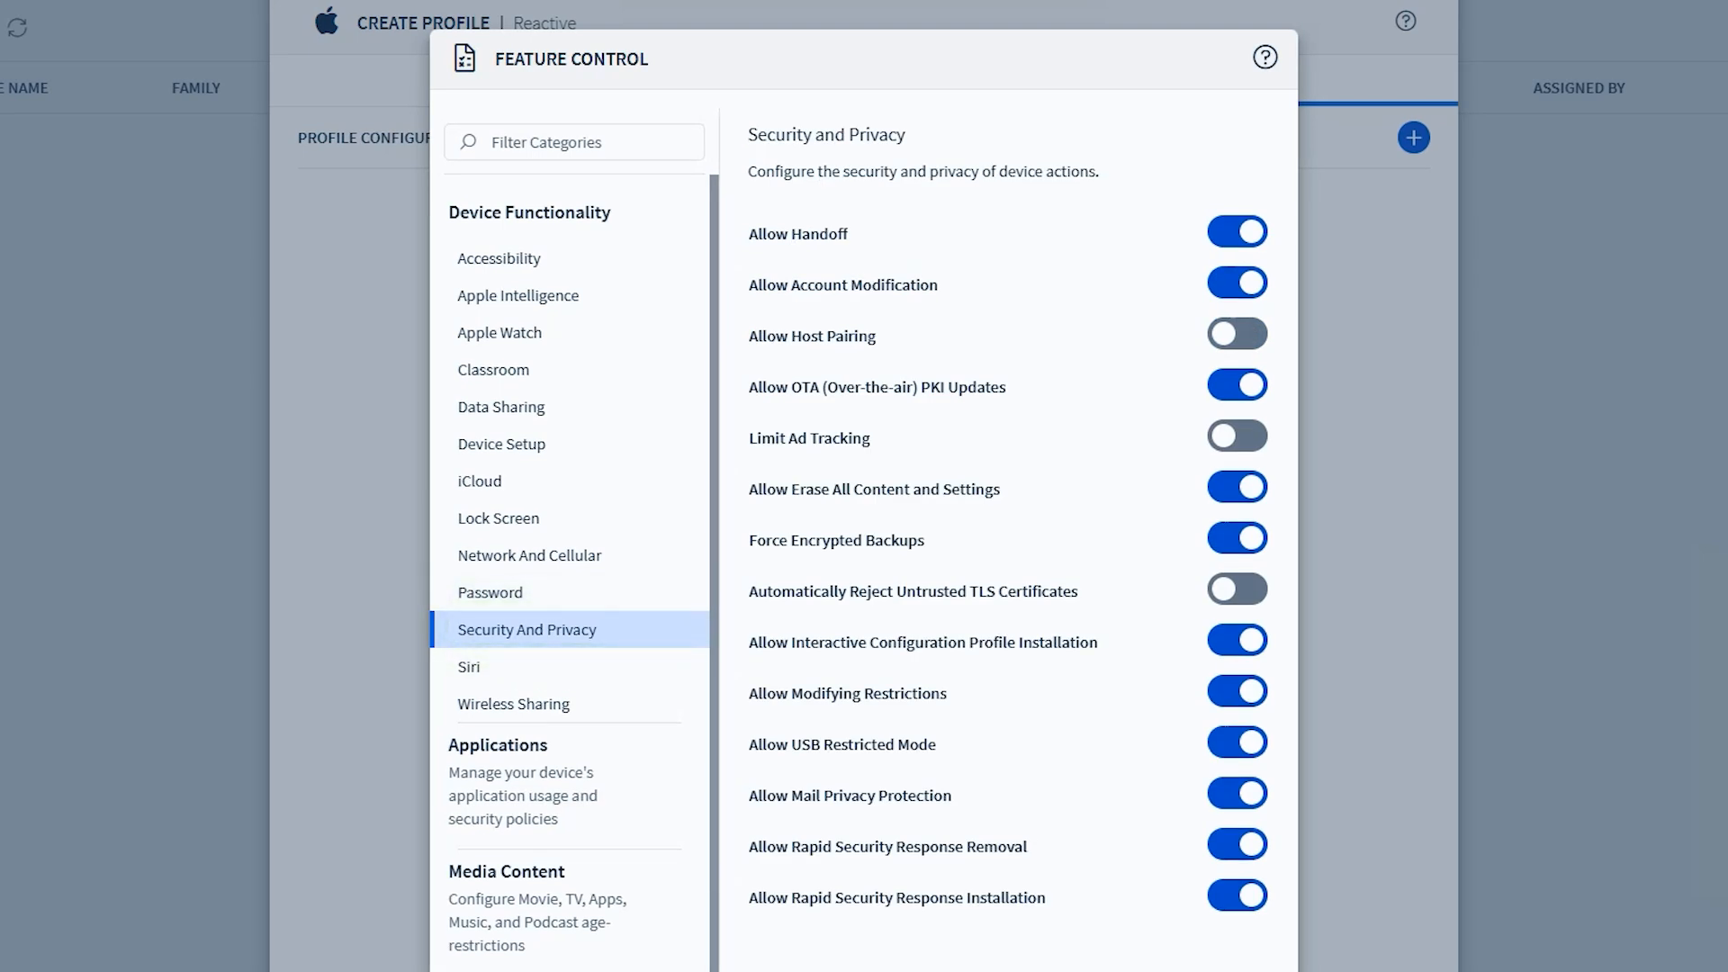
left_click(1238, 487)
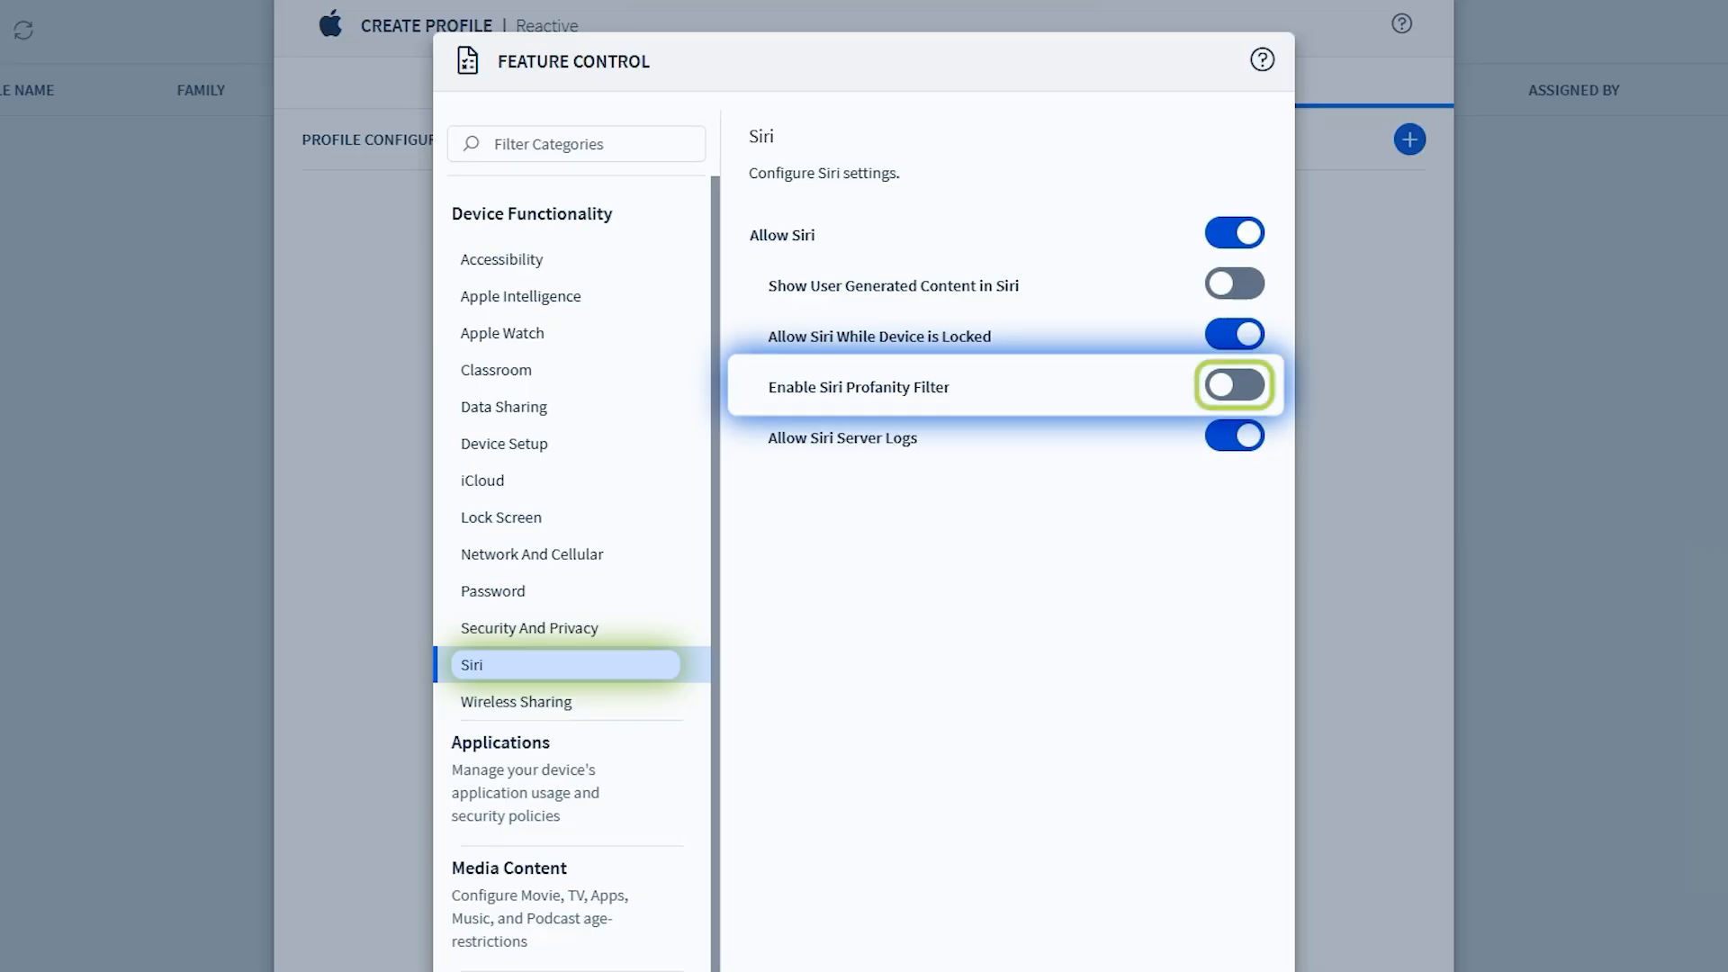
left_click(1234, 381)
left_click(516, 701)
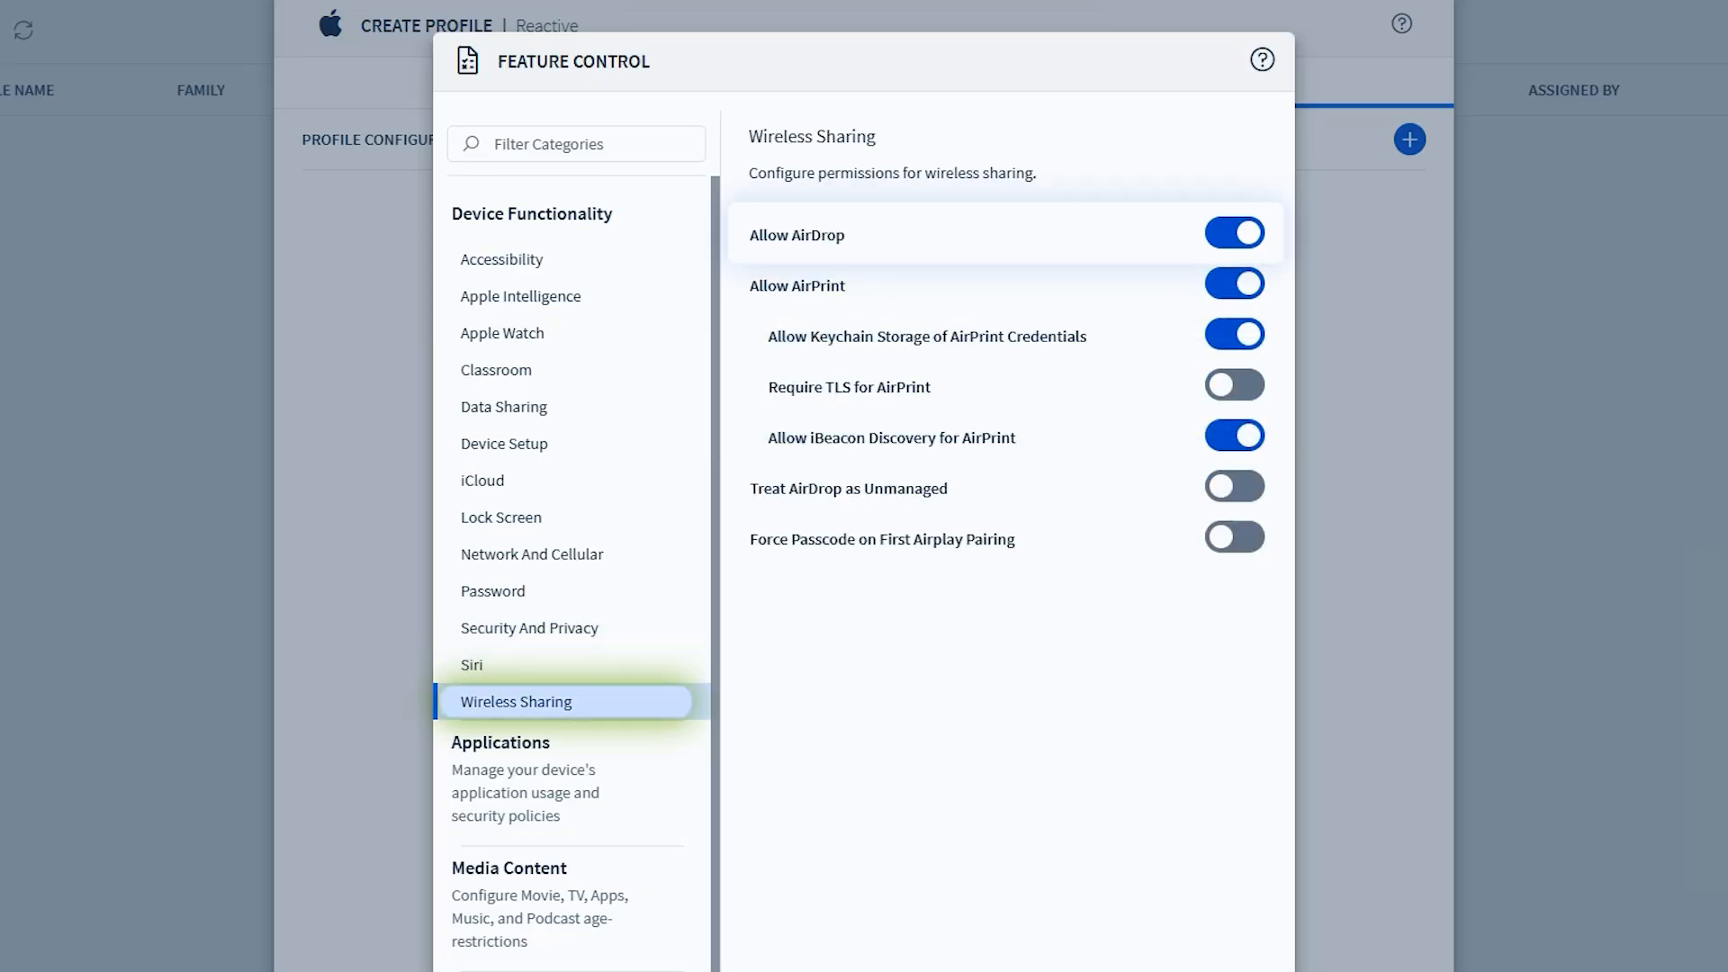
left_click(1234, 233)
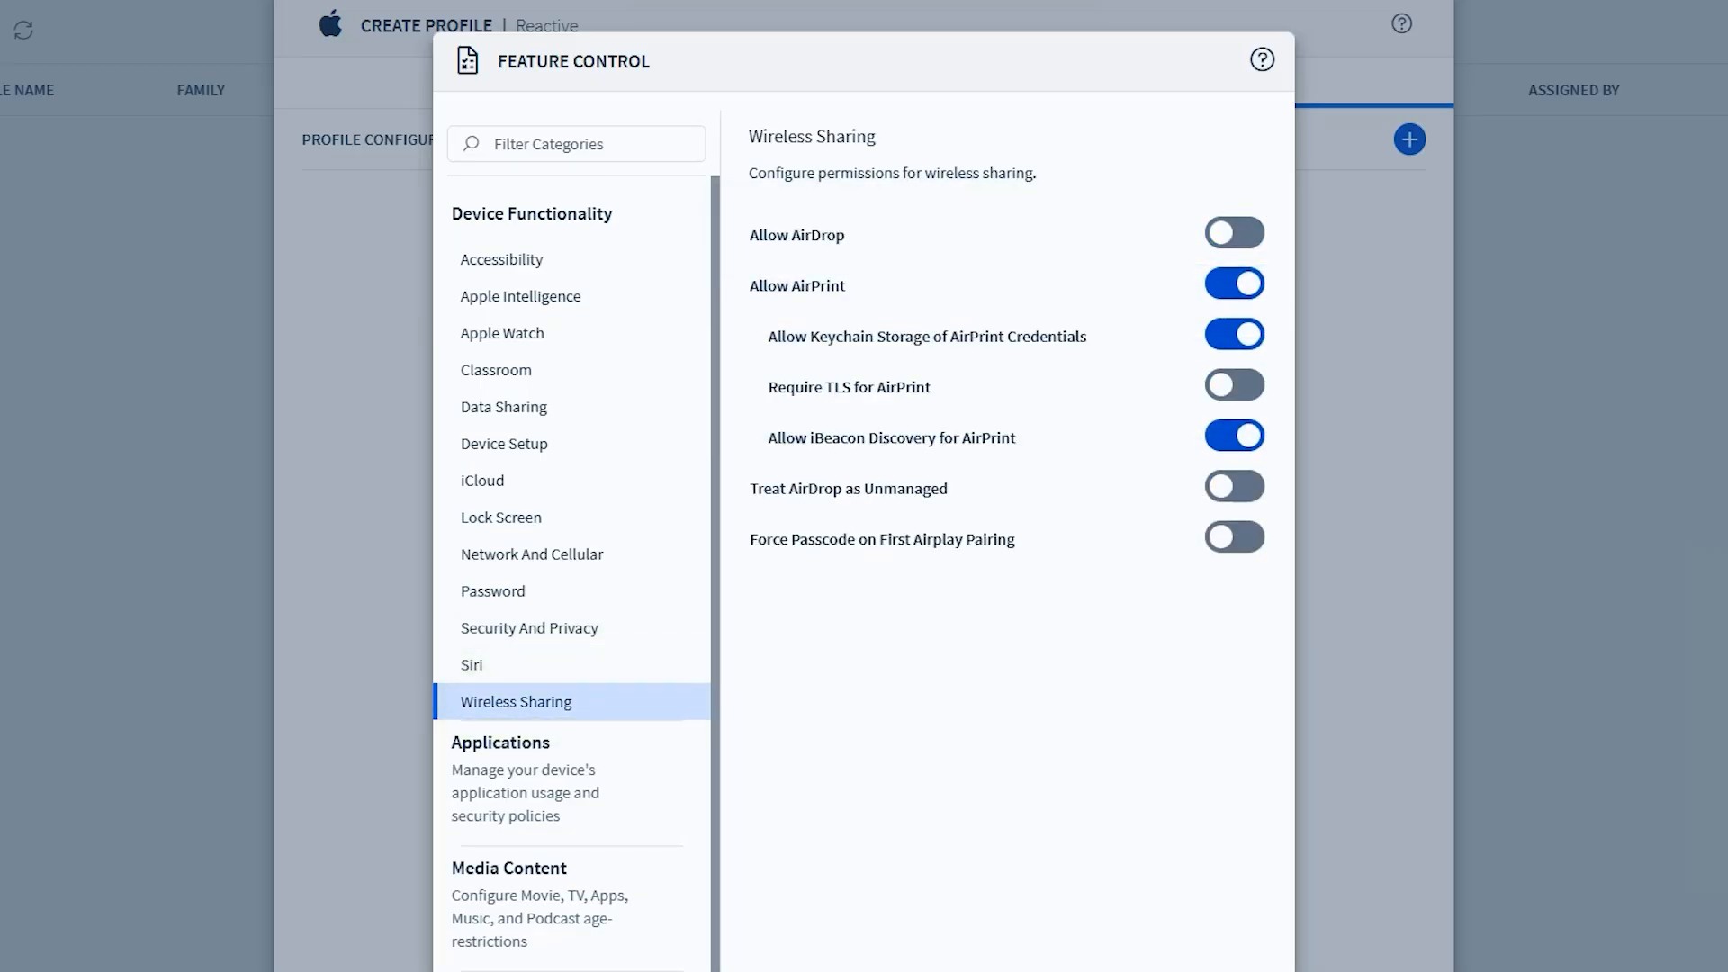
Disable Allow Use of Camera and Allow Game Center in the App Usage settings for applications
left_click(501, 743)
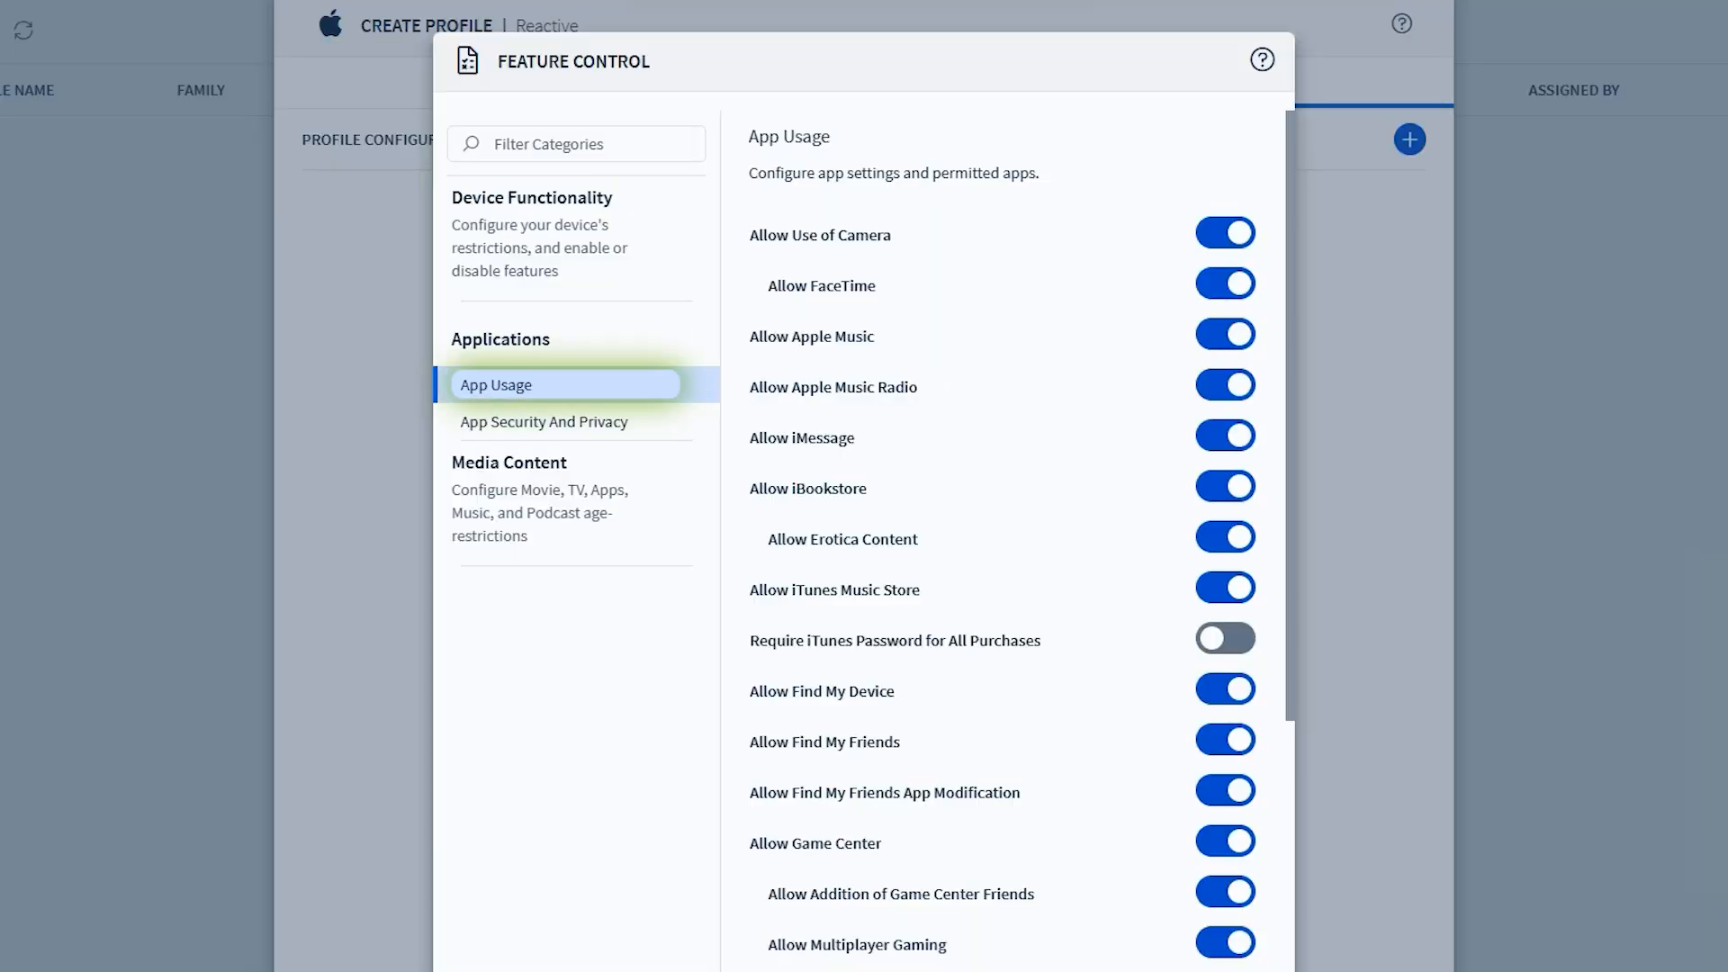
scroll(1004, 396, "down", 4)
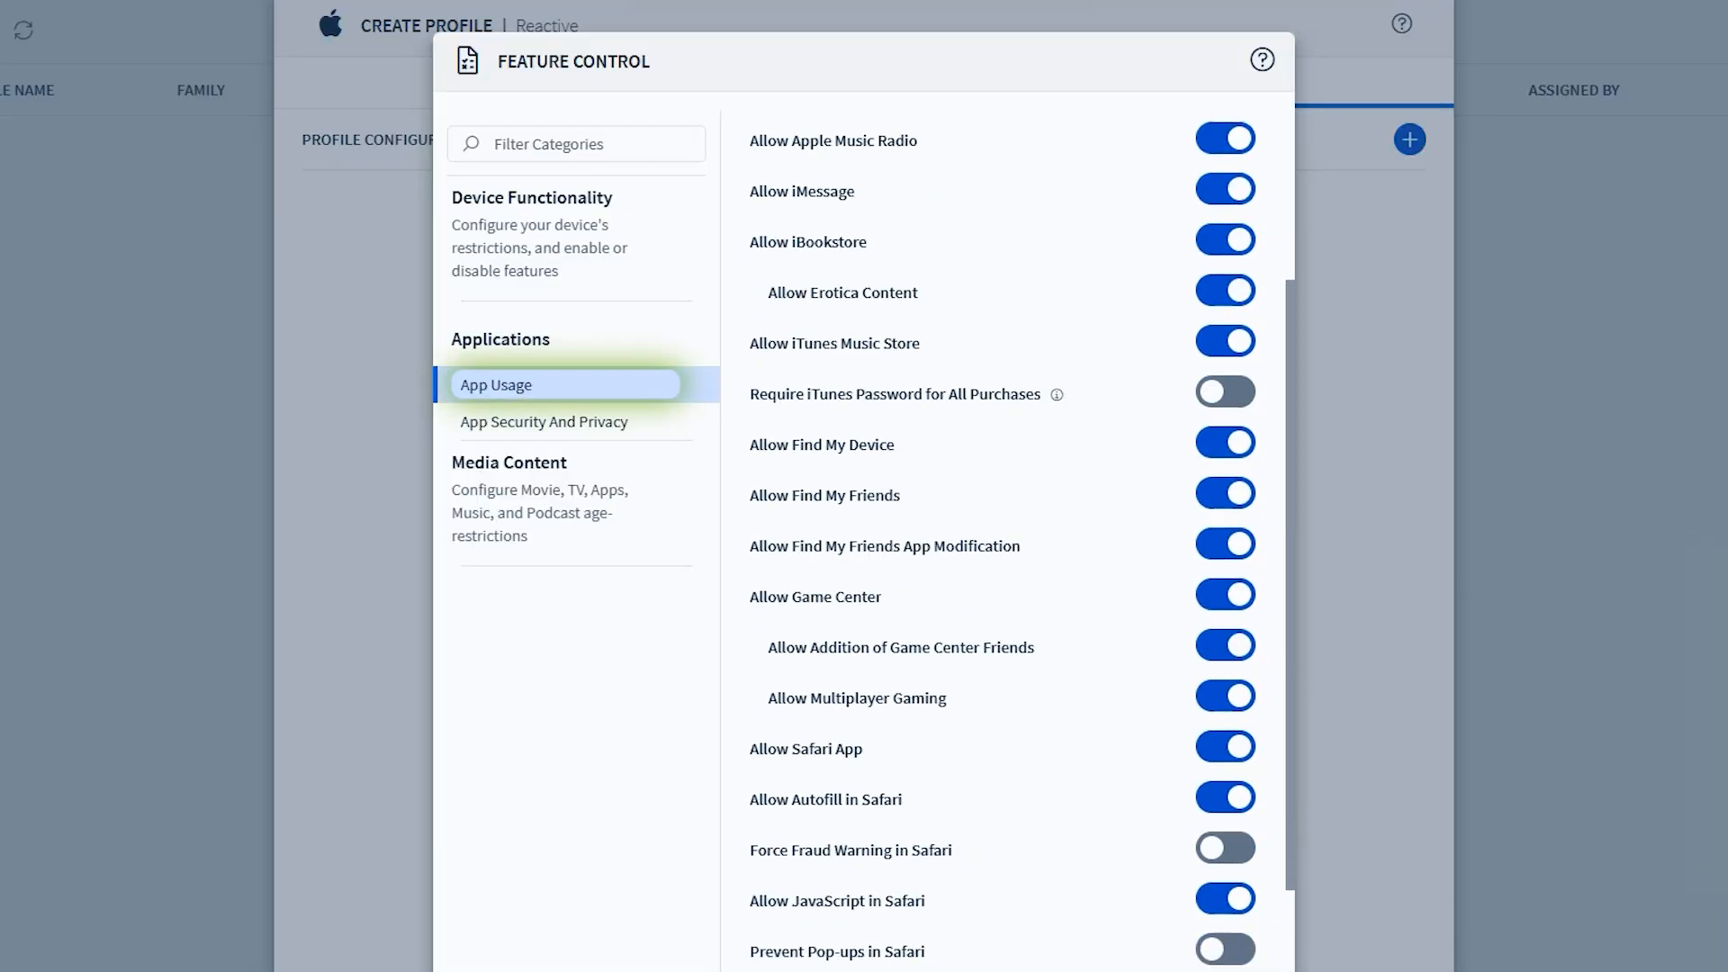
scroll(1004, 396, "up", 4)
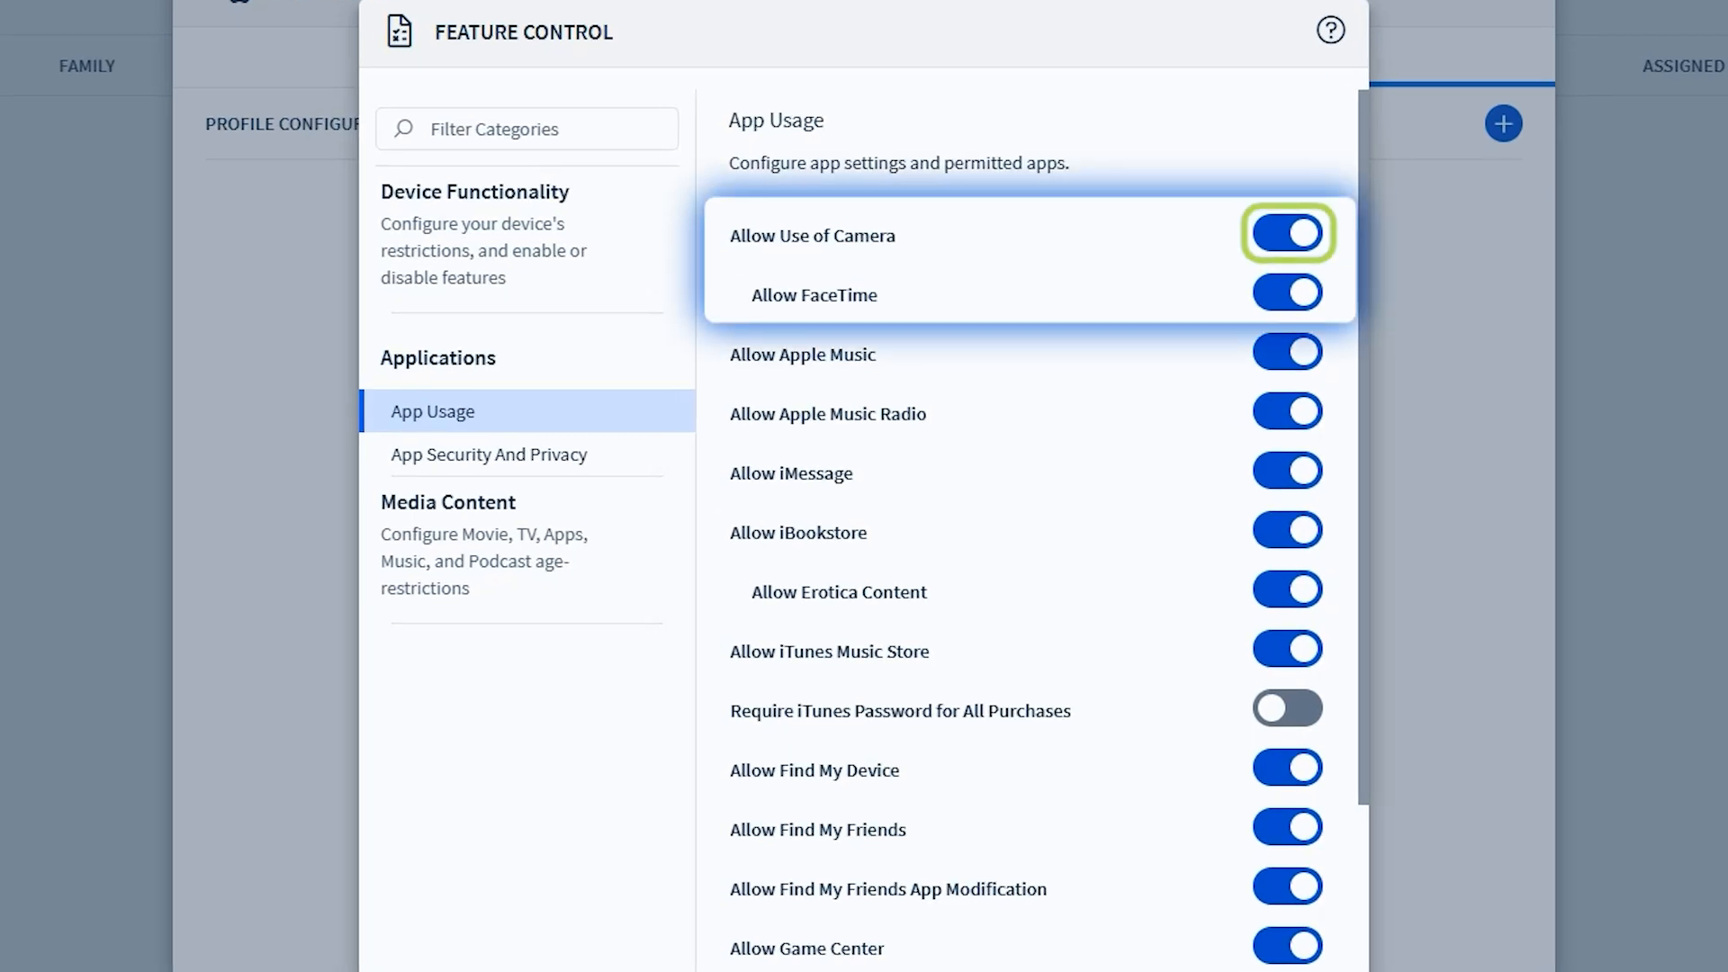
left_click(1287, 234)
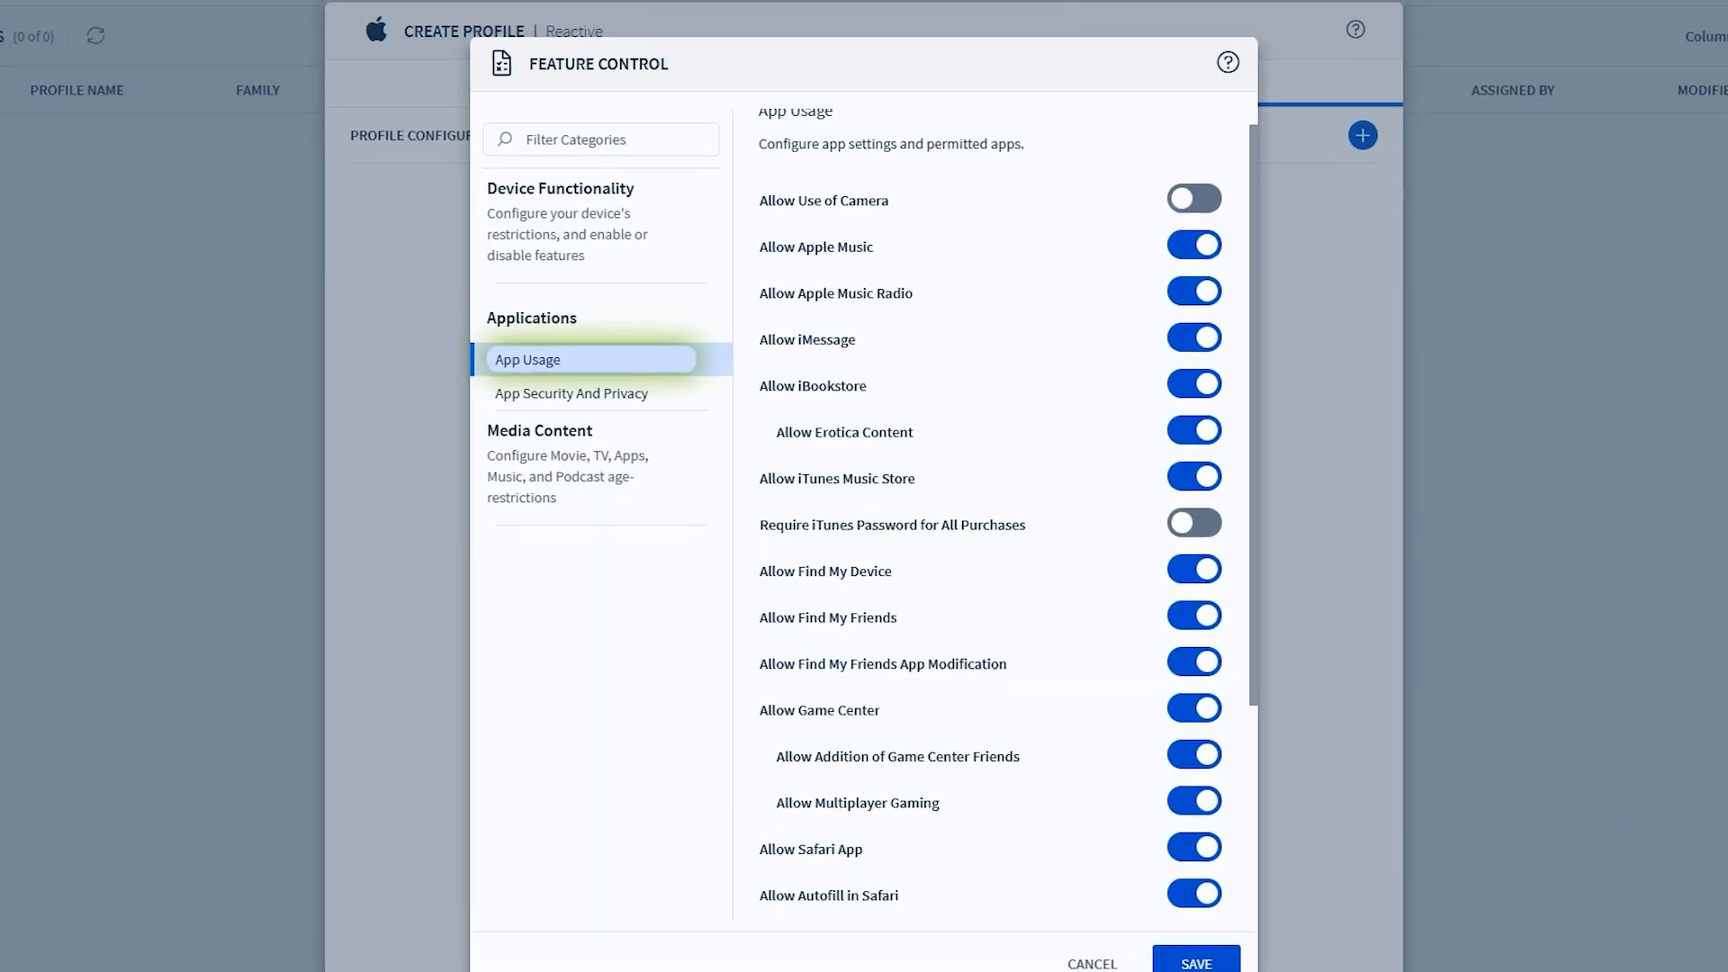
scroll(991, 540, "down", 3)
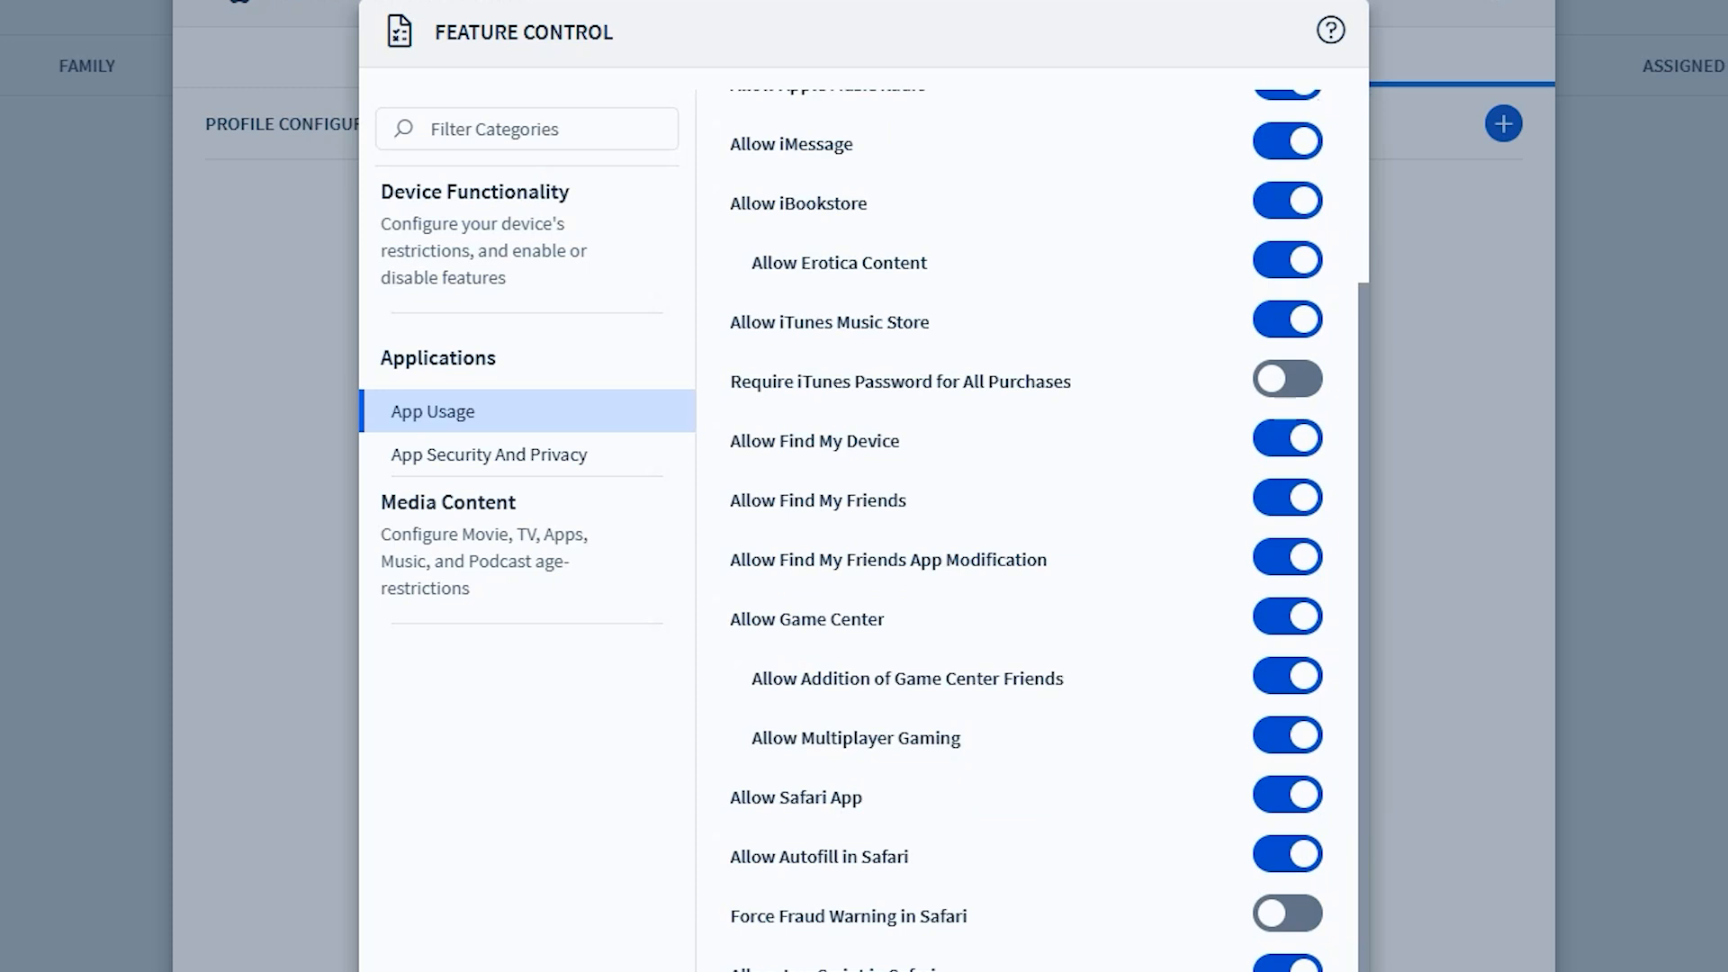
left_click(1288, 617)
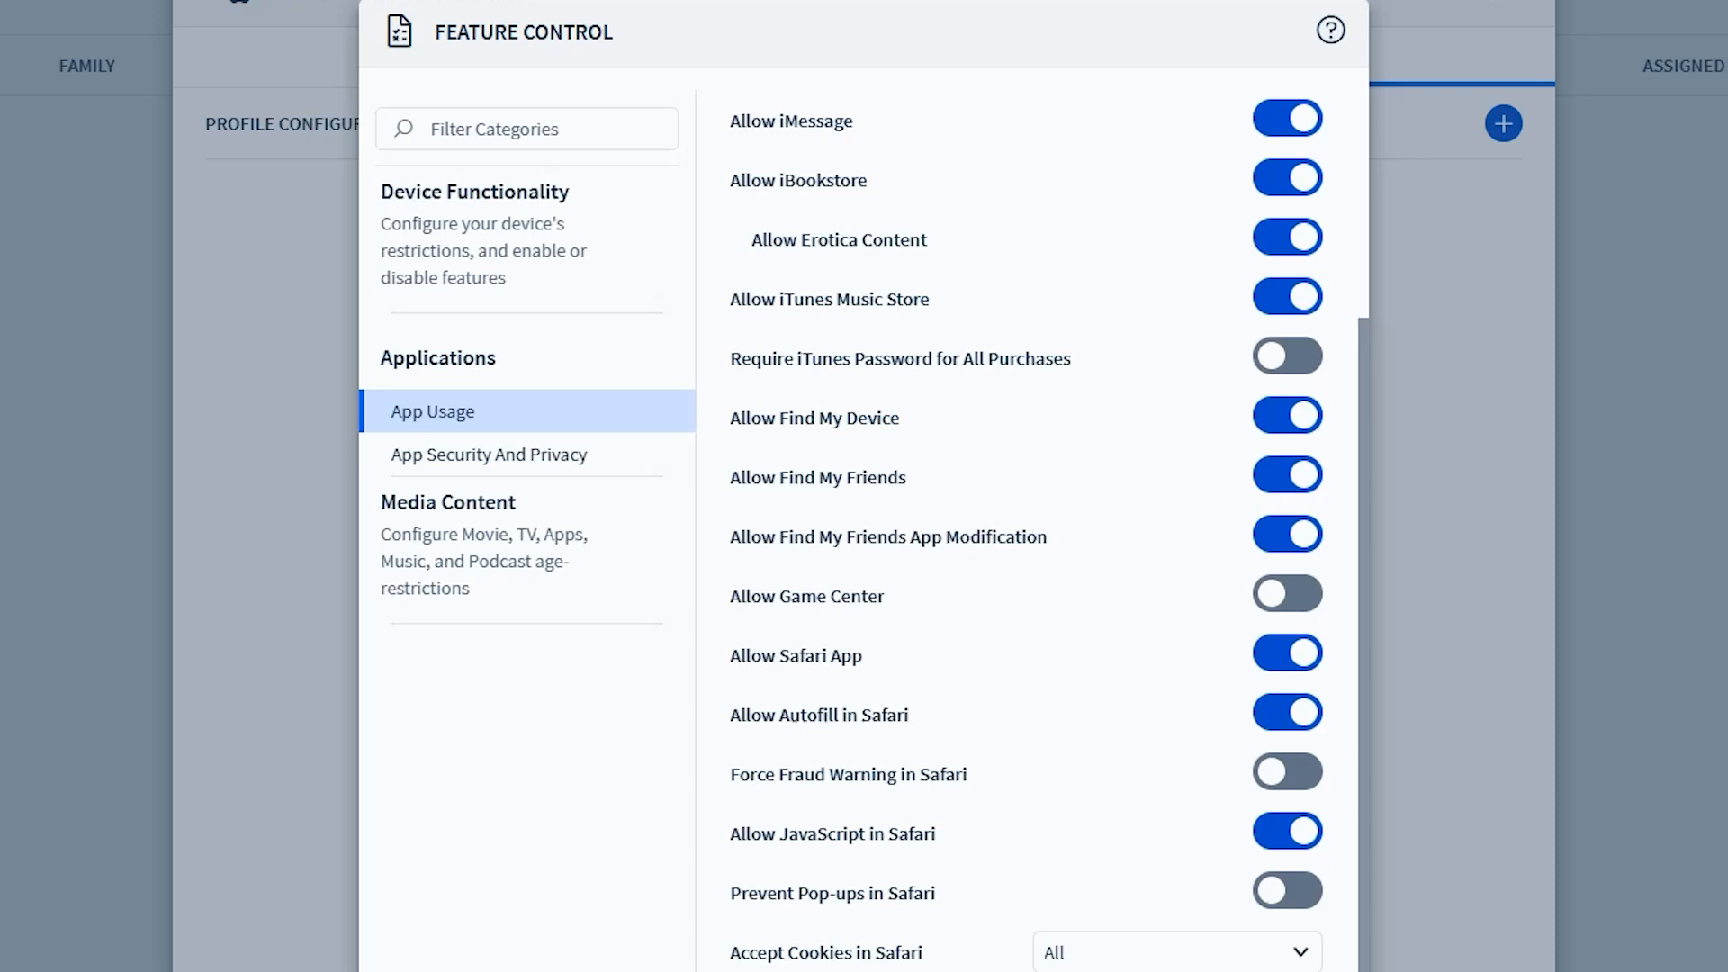
Disable Allow Installation of Apps and Allow Files Access to USB Drive under App Security and Privacy
left_click(489, 455)
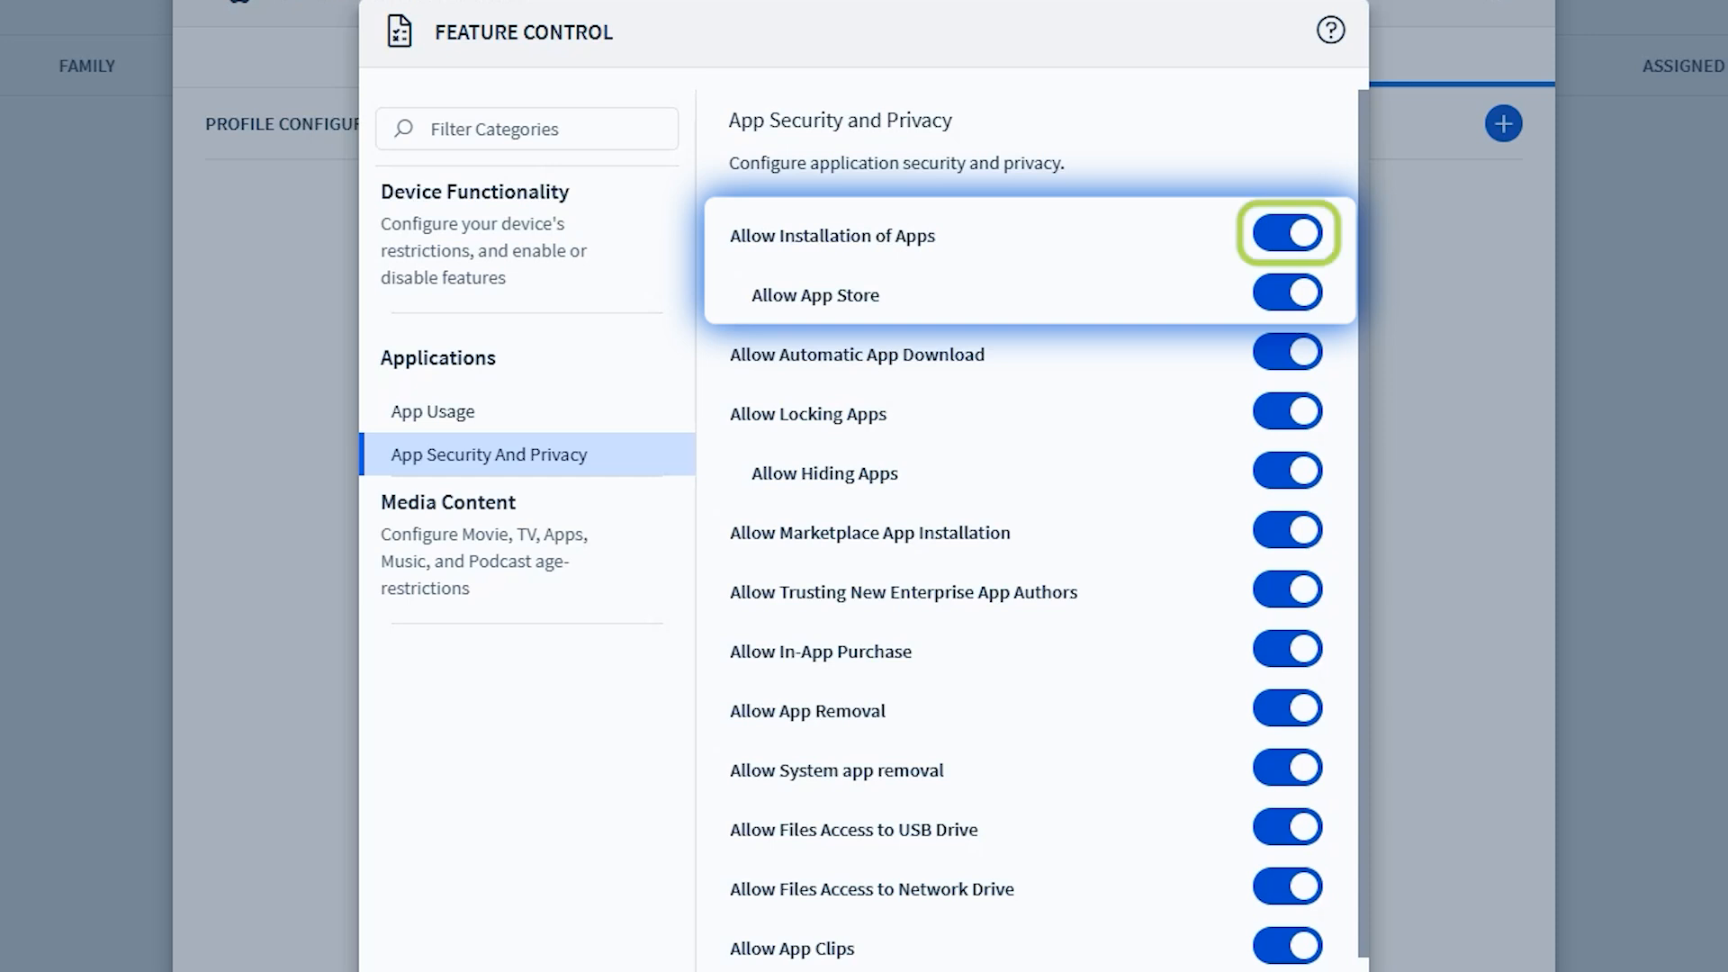
left_click(1287, 234)
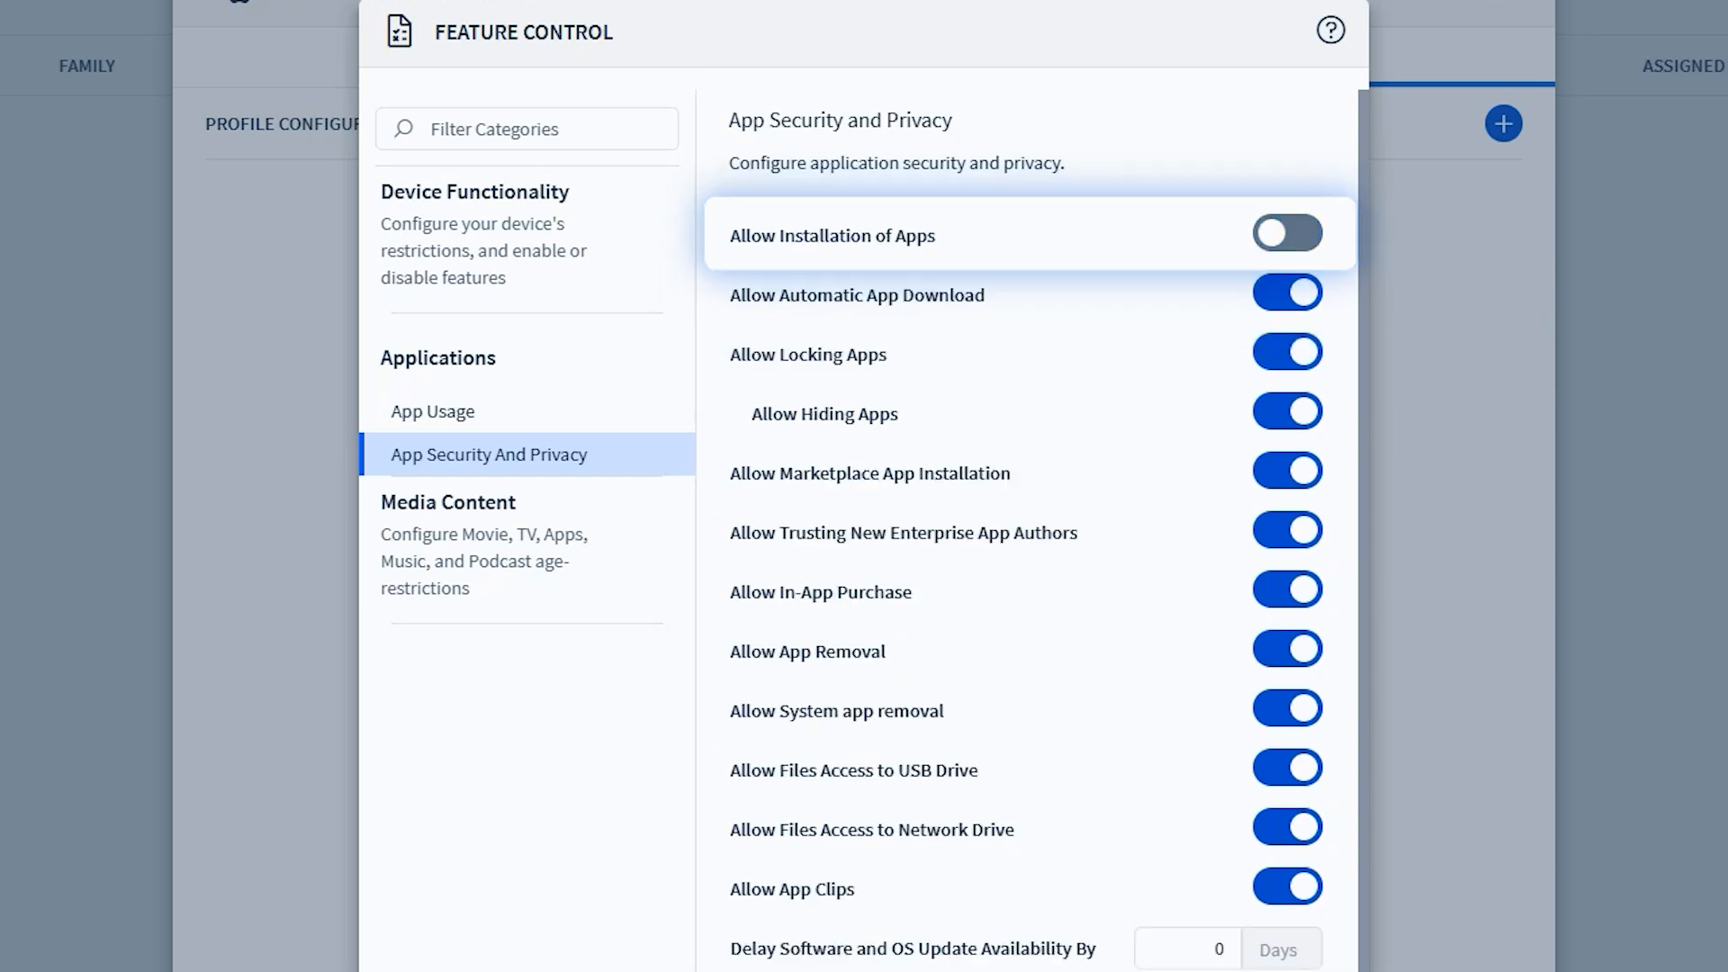
scroll(1027, 531, "down", 2)
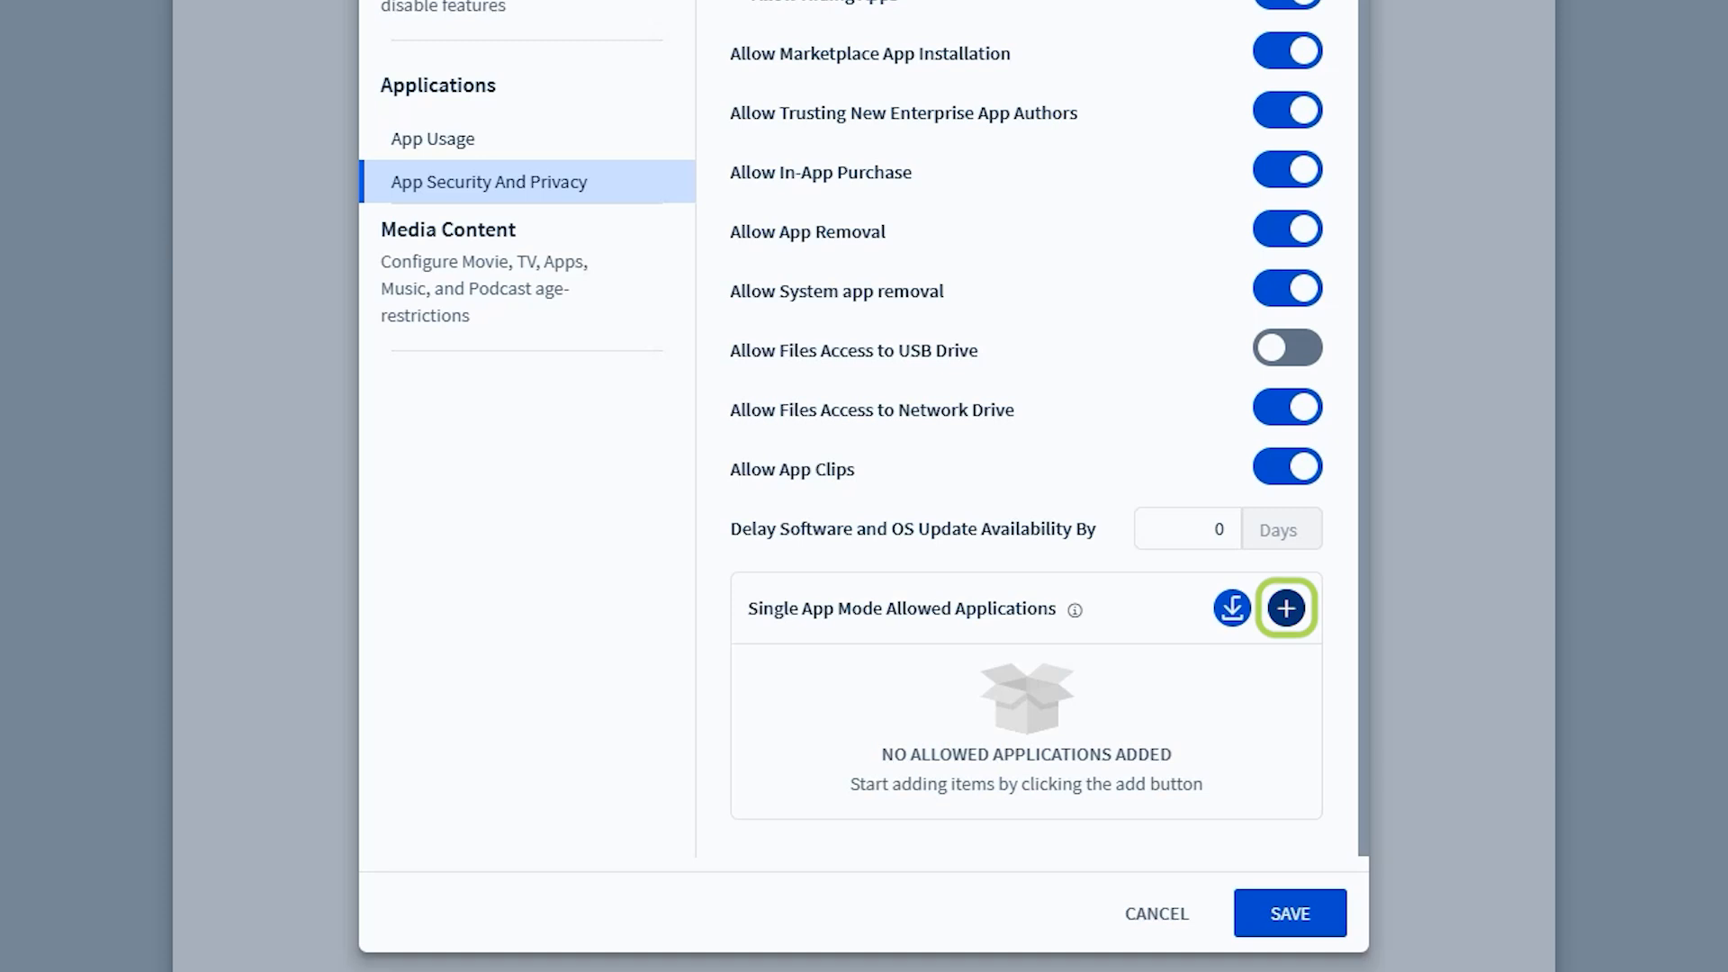
Add an empty entry to Single App Mode Allowed Applications and open the applications list import form
left_click(1287, 608)
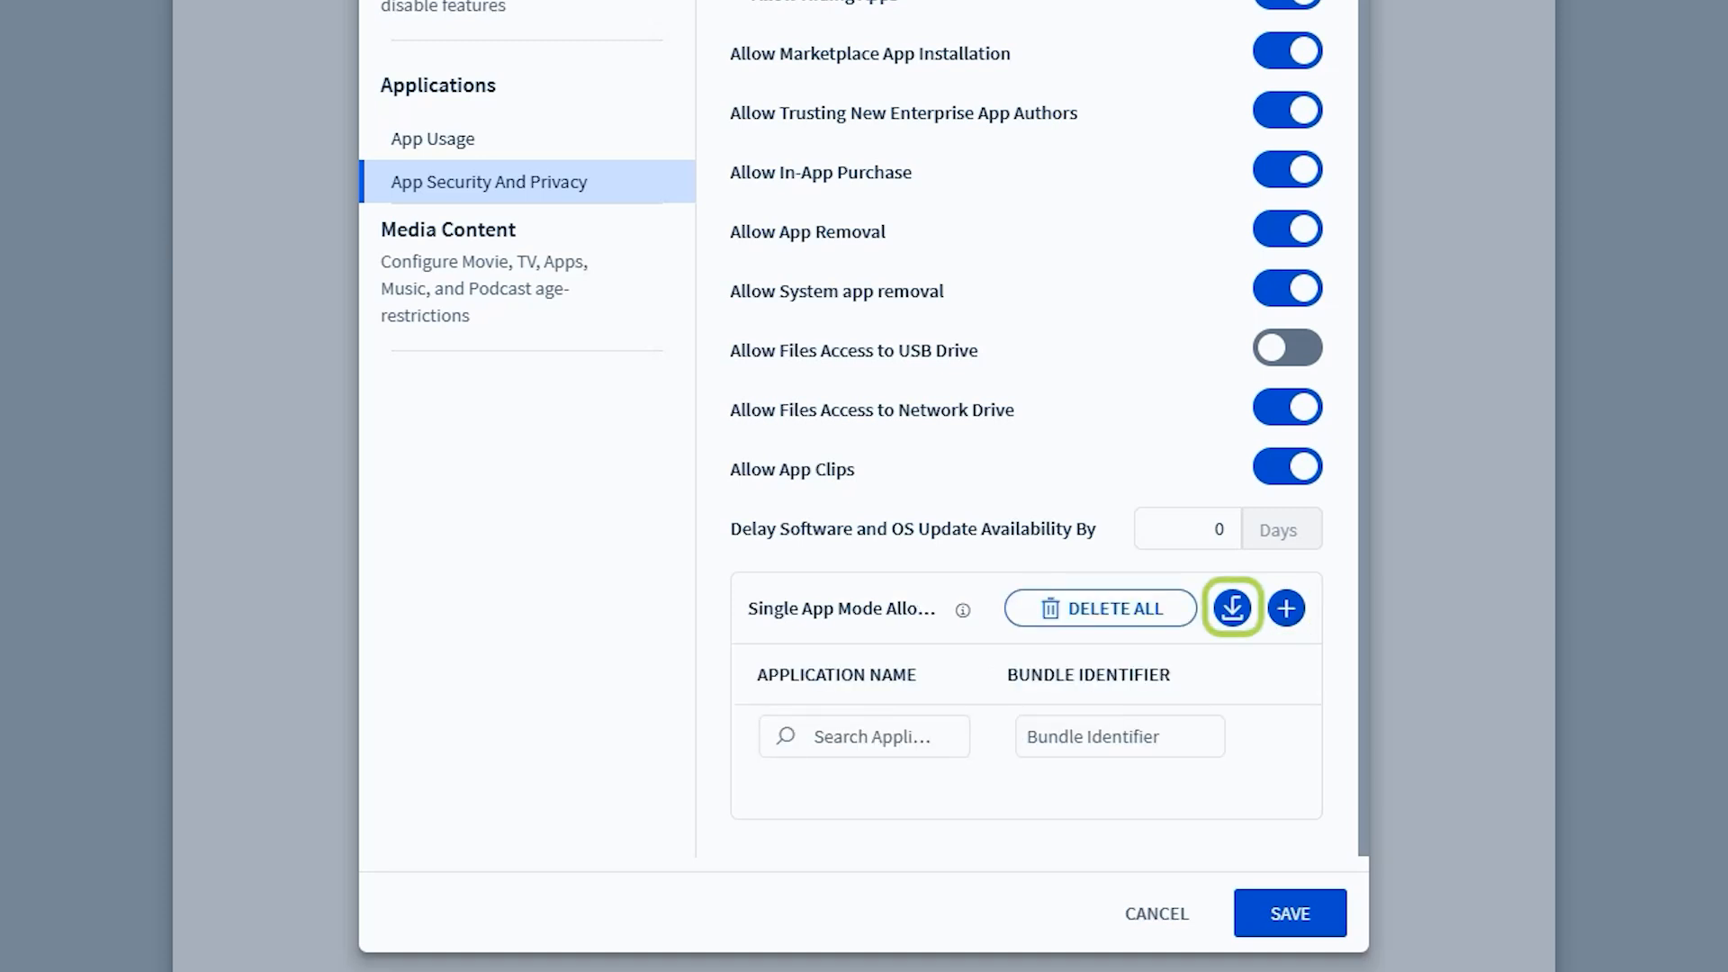
left_click(1233, 609)
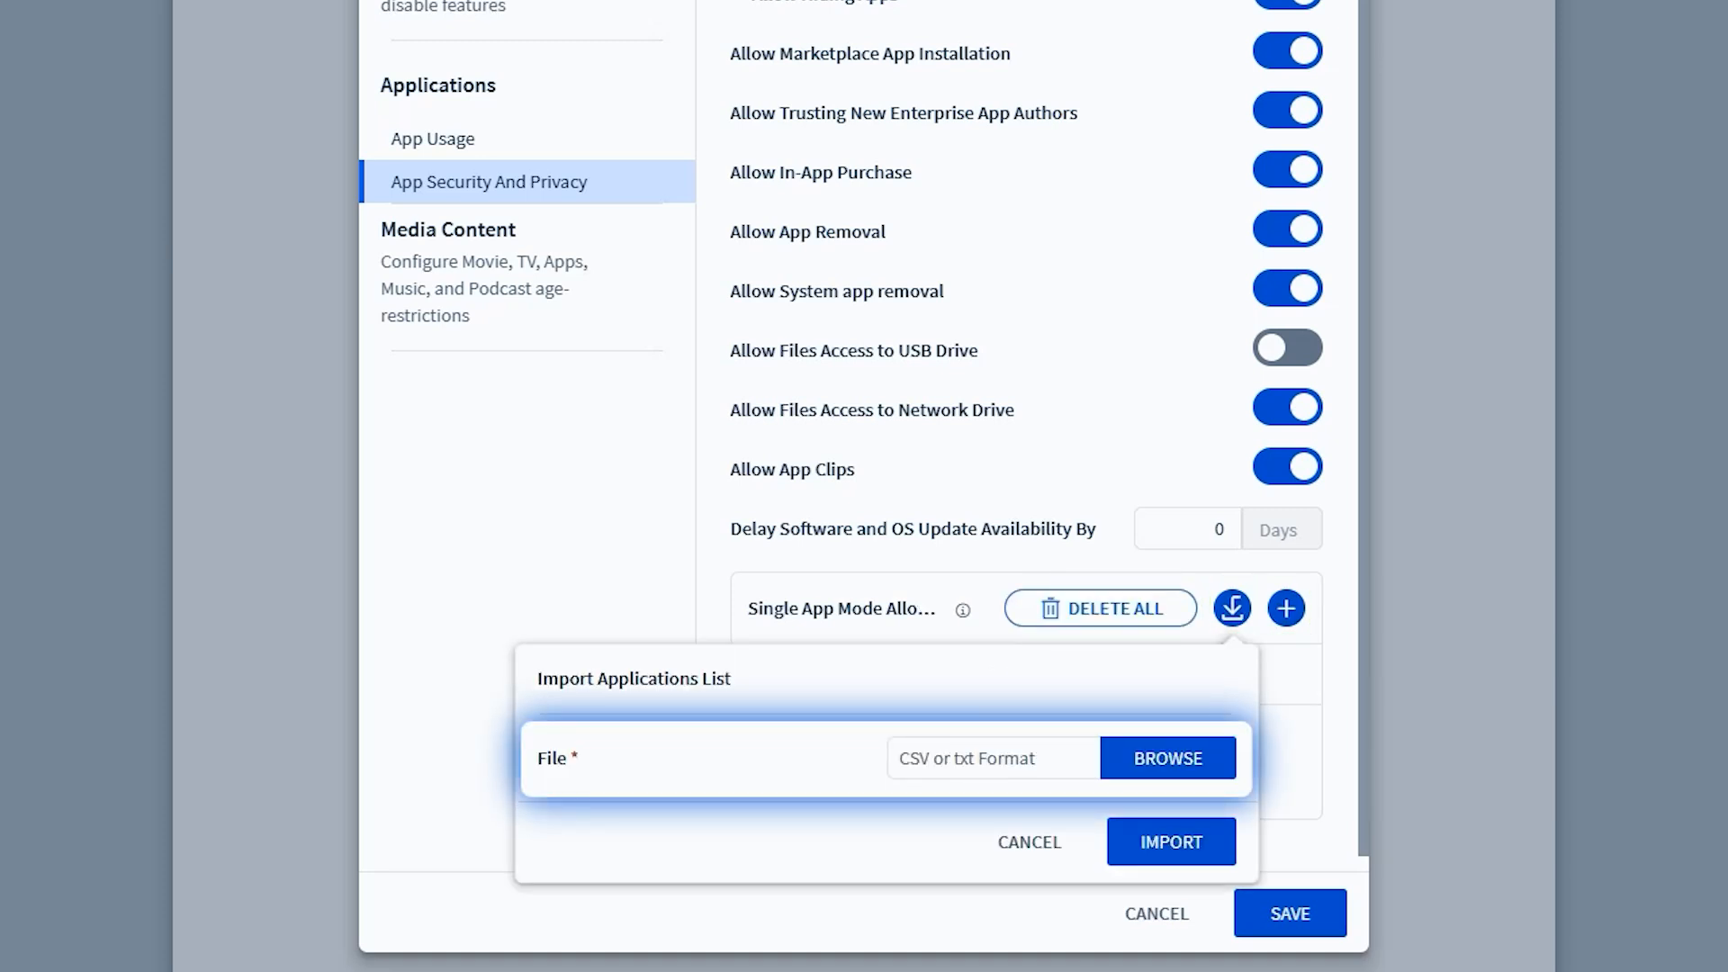
Restrict Movies to General Audiences (G) in the Content Restrictions for media content
left_click(449, 230)
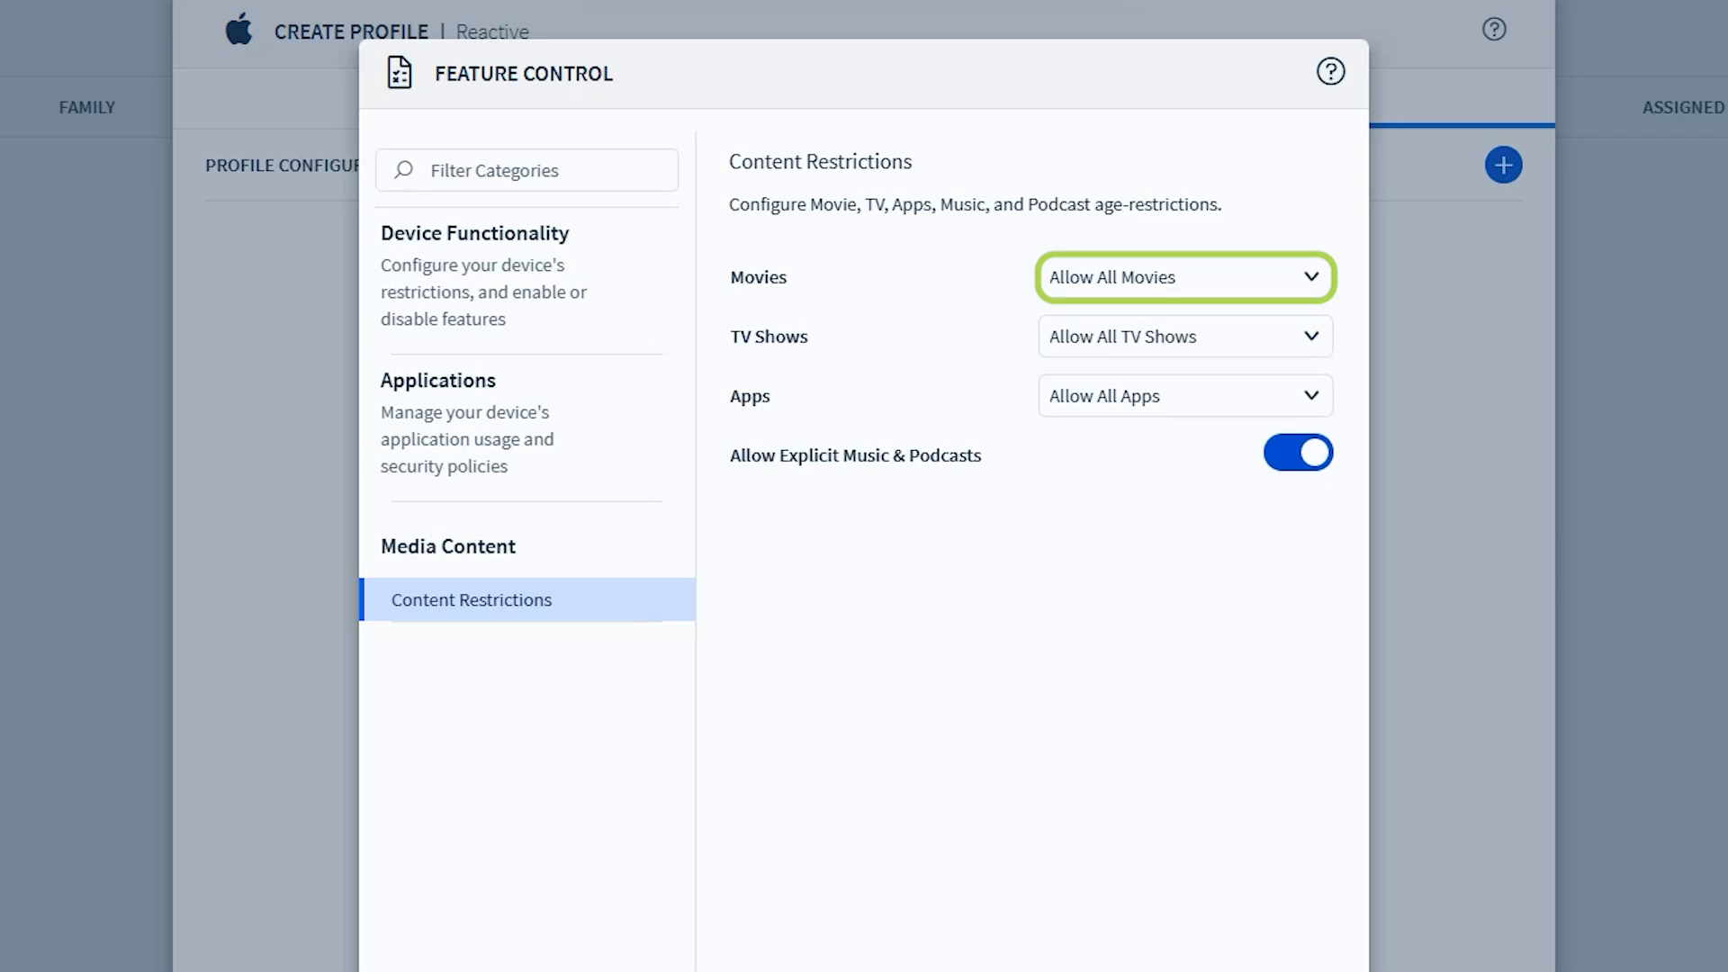
left_click(1185, 278)
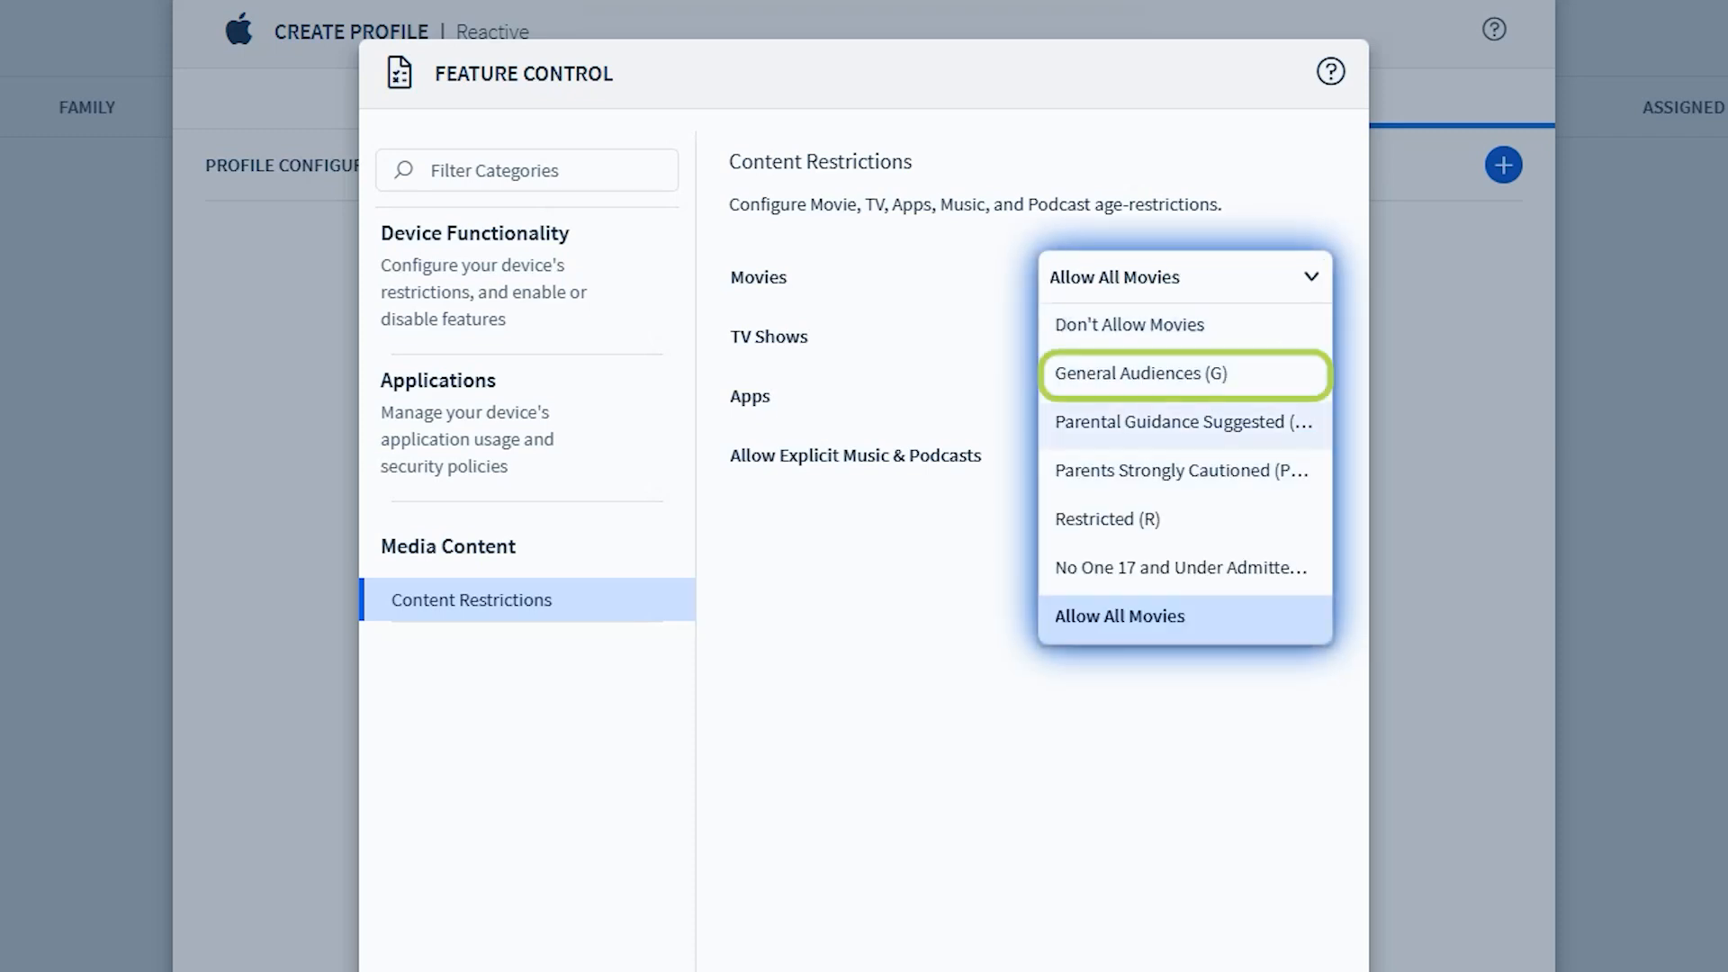
left_click(1186, 374)
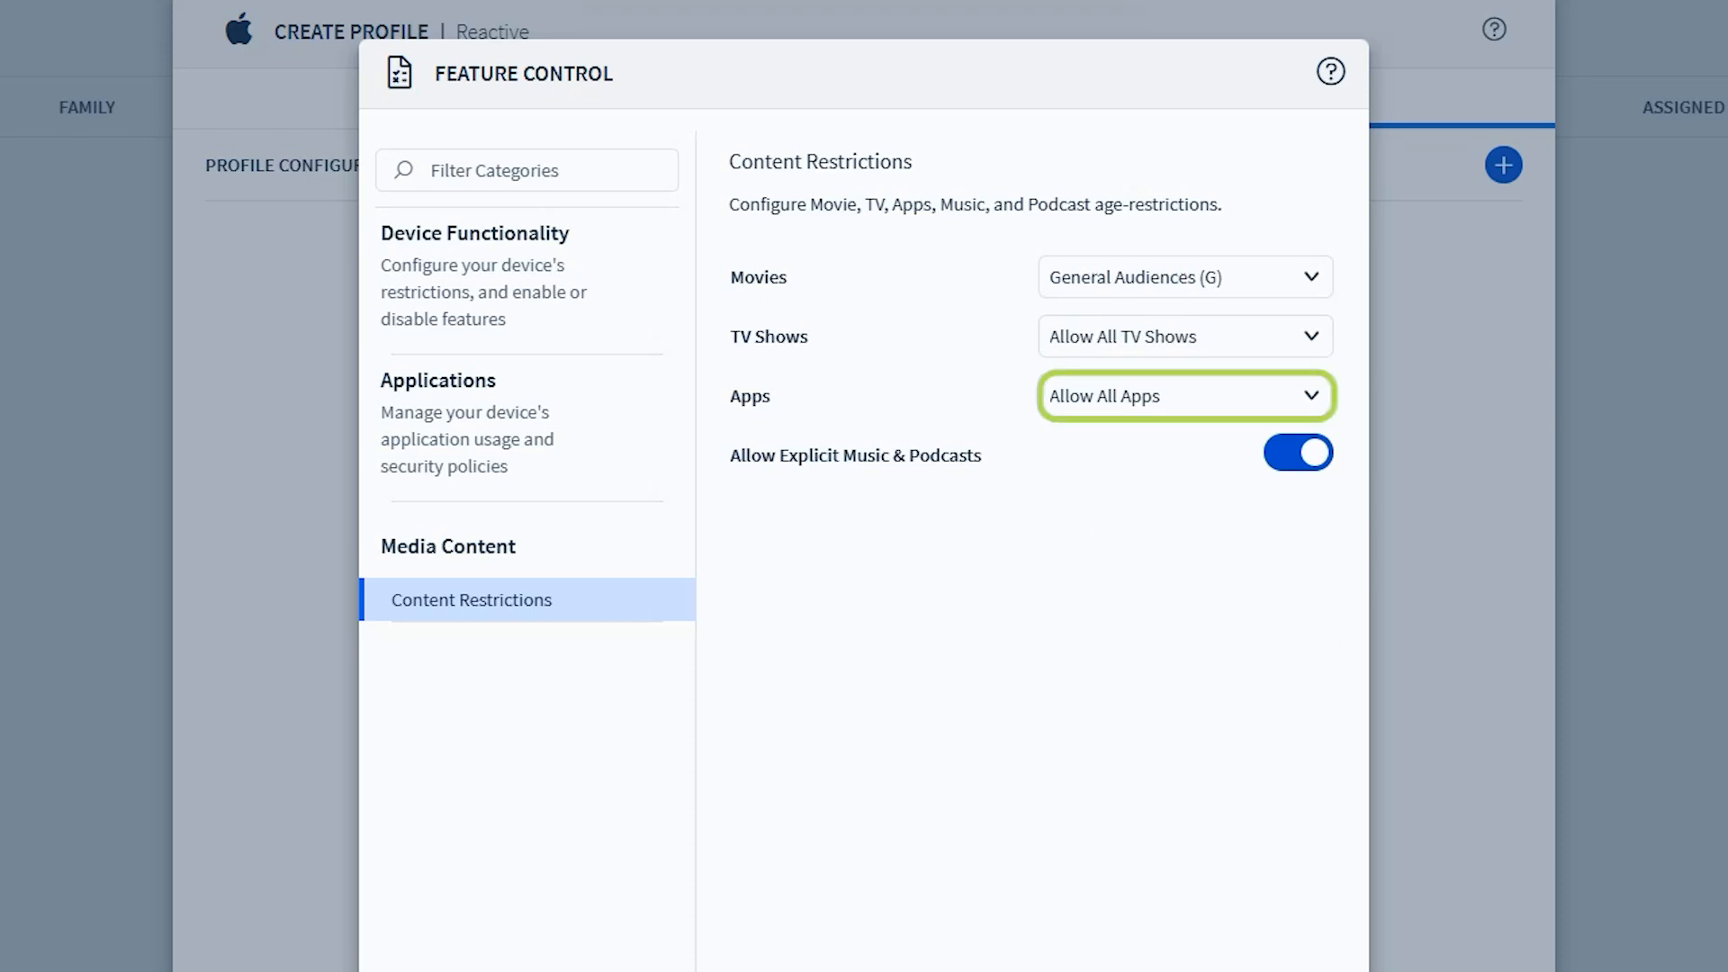
Restrict Apps to the 4+ age rating in the Content Restrictions and save the Feature Control configuration
left_click(1185, 396)
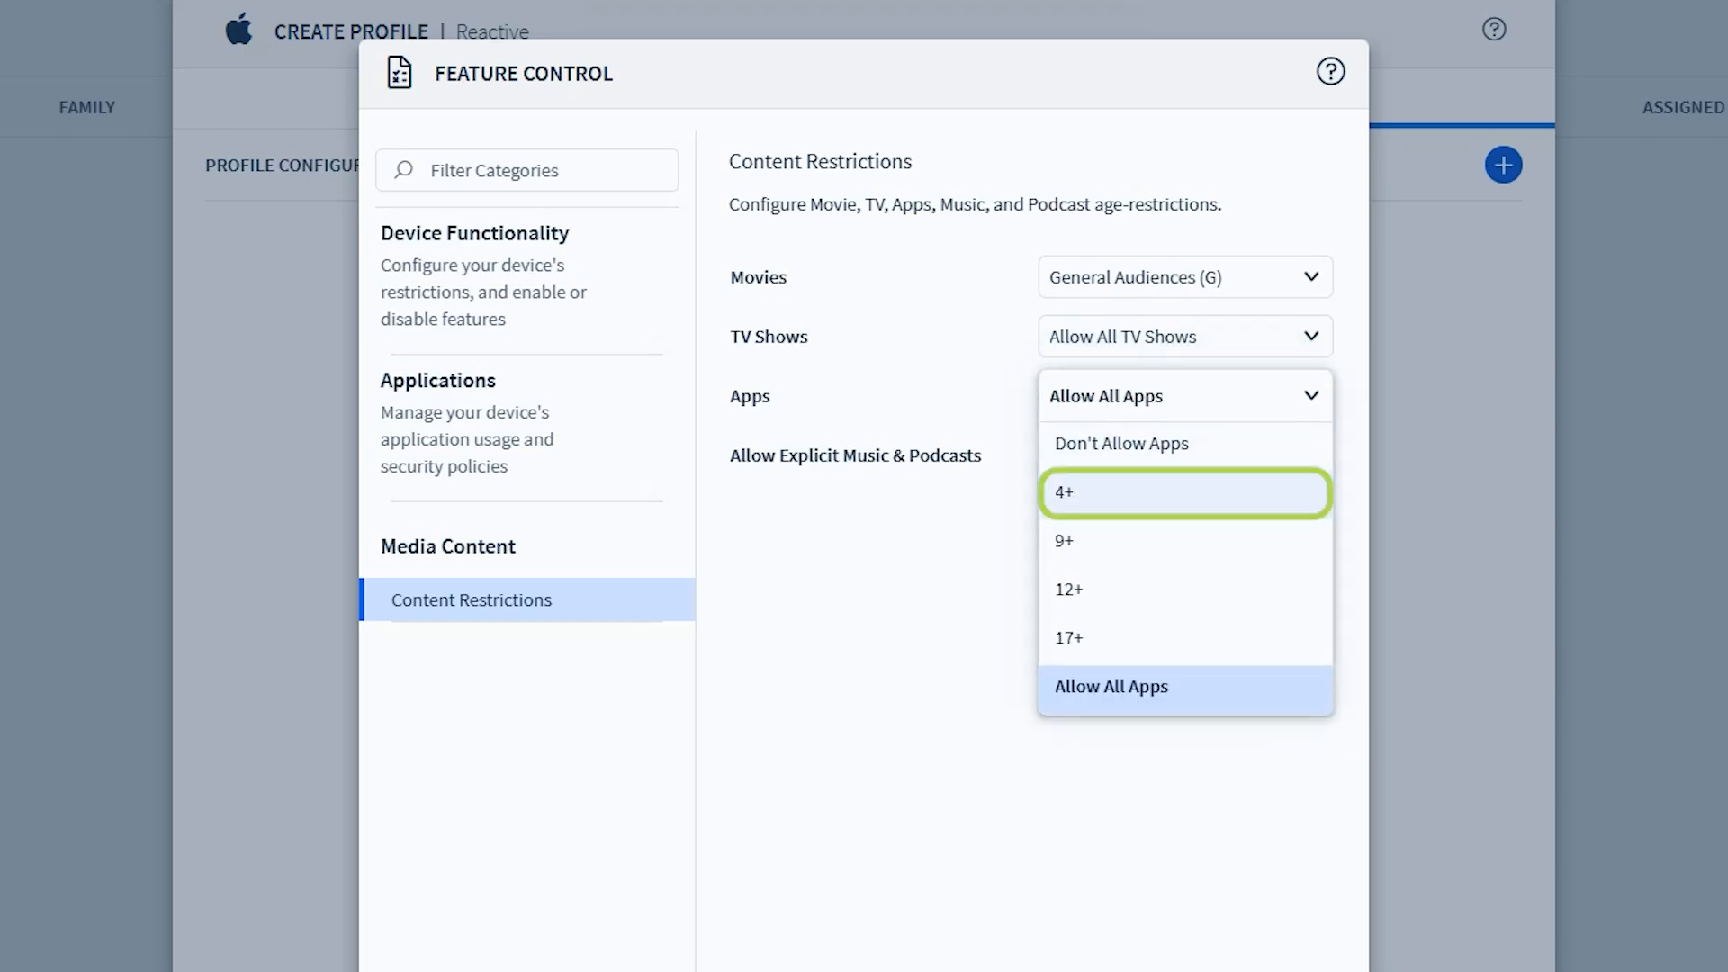
left_click(1186, 491)
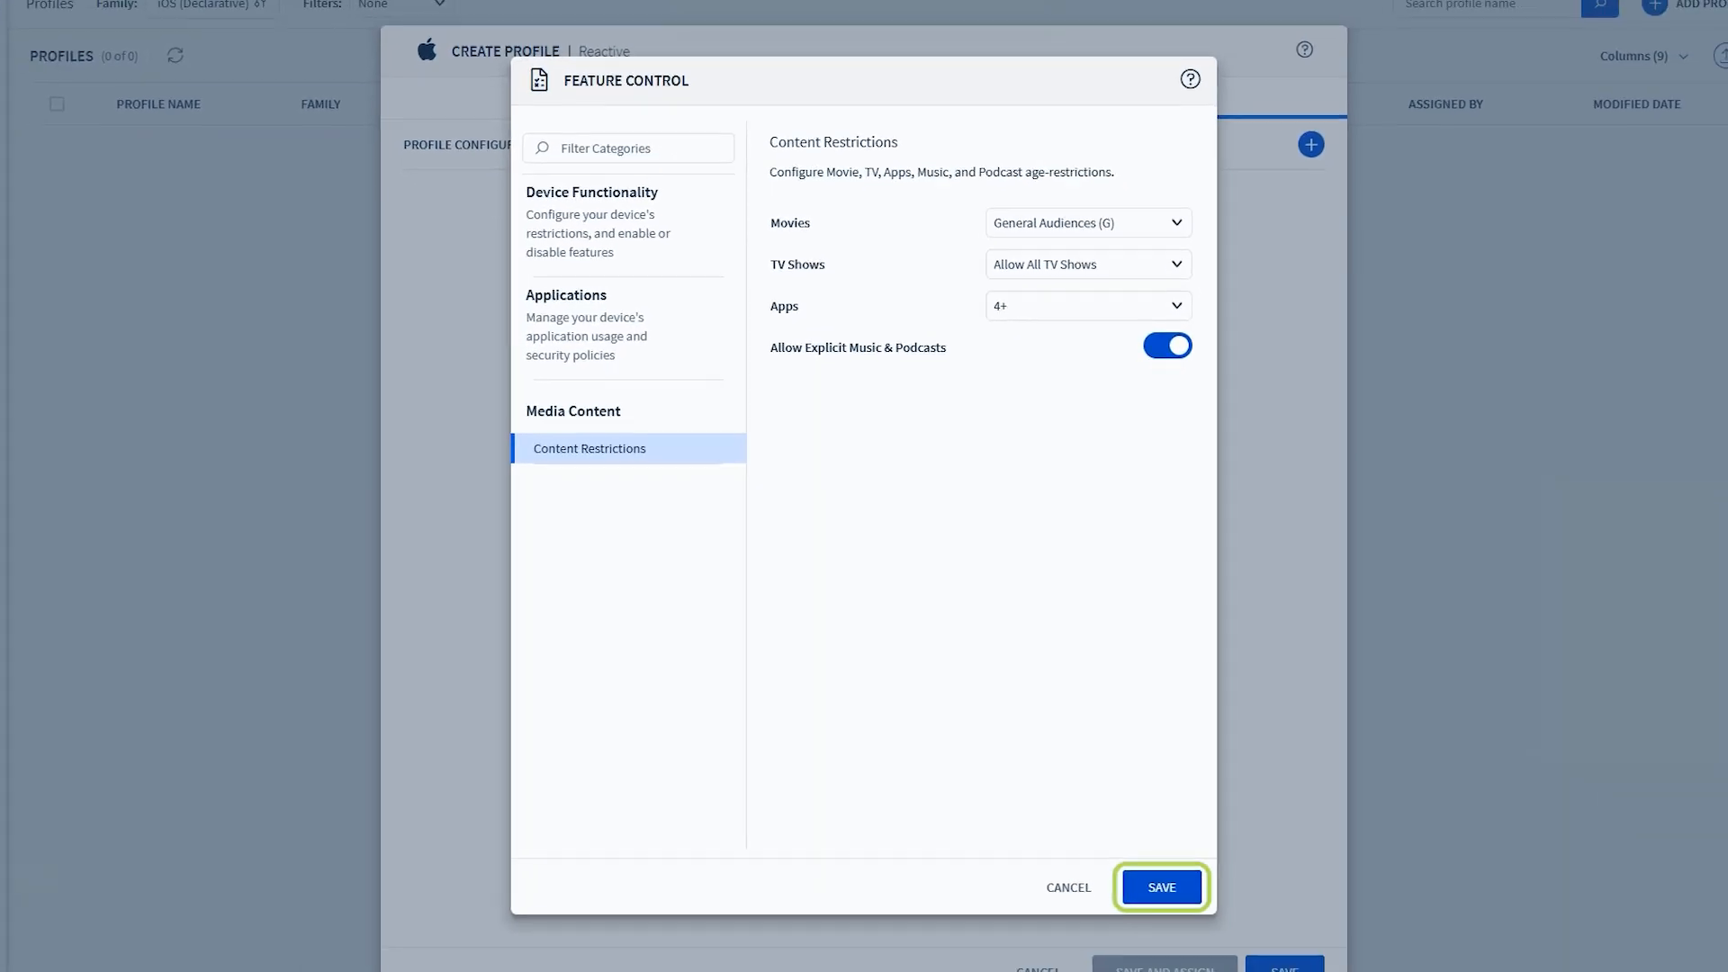
left_click(1183, 915)
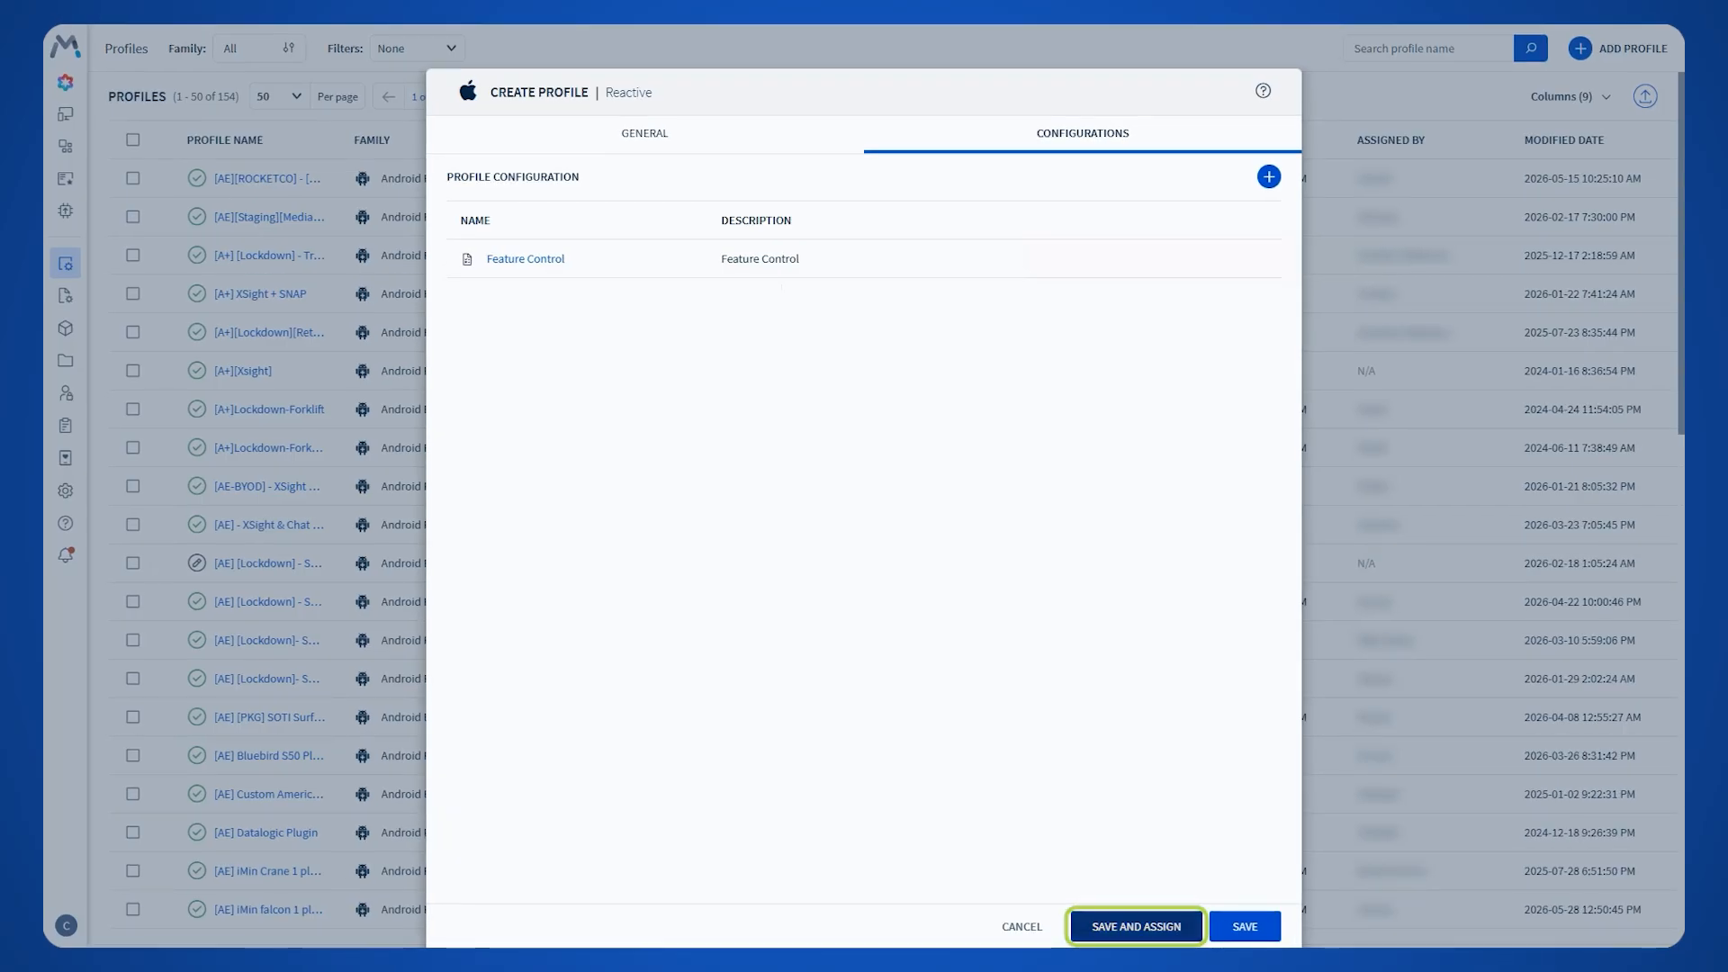
Save the profile and assign it to both iPads in the 00. Staging device group
left_click(1136, 926)
left_click(644, 351)
left_click(909, 410)
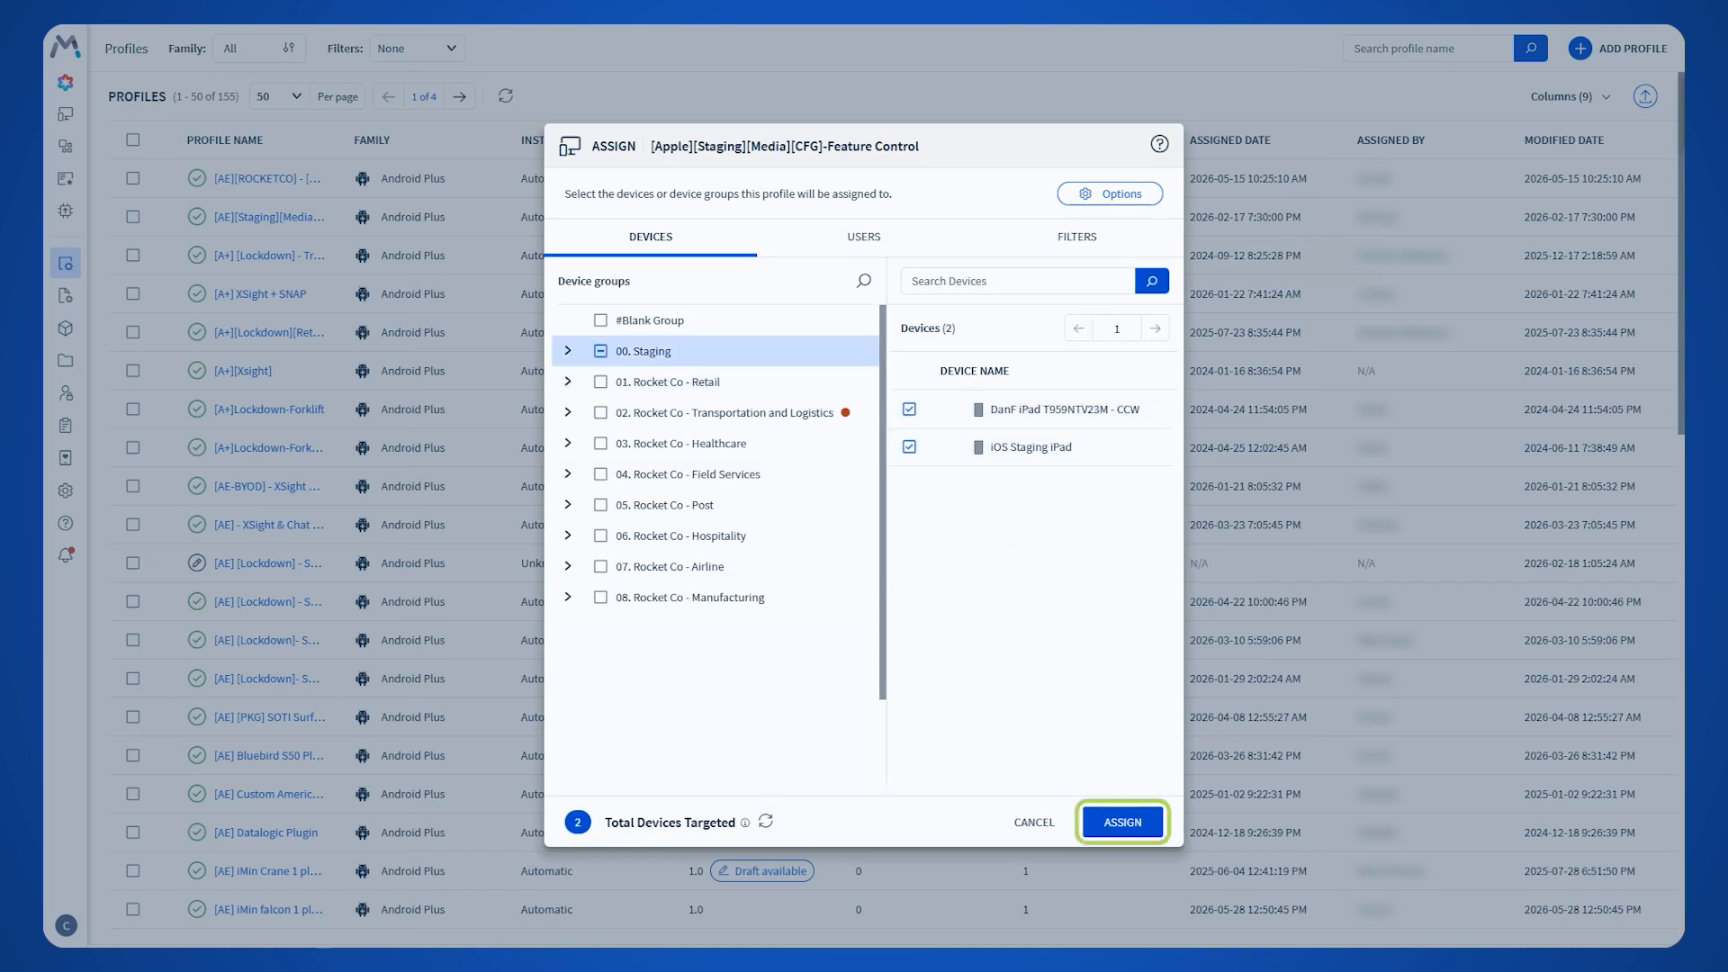
left_click(1123, 822)
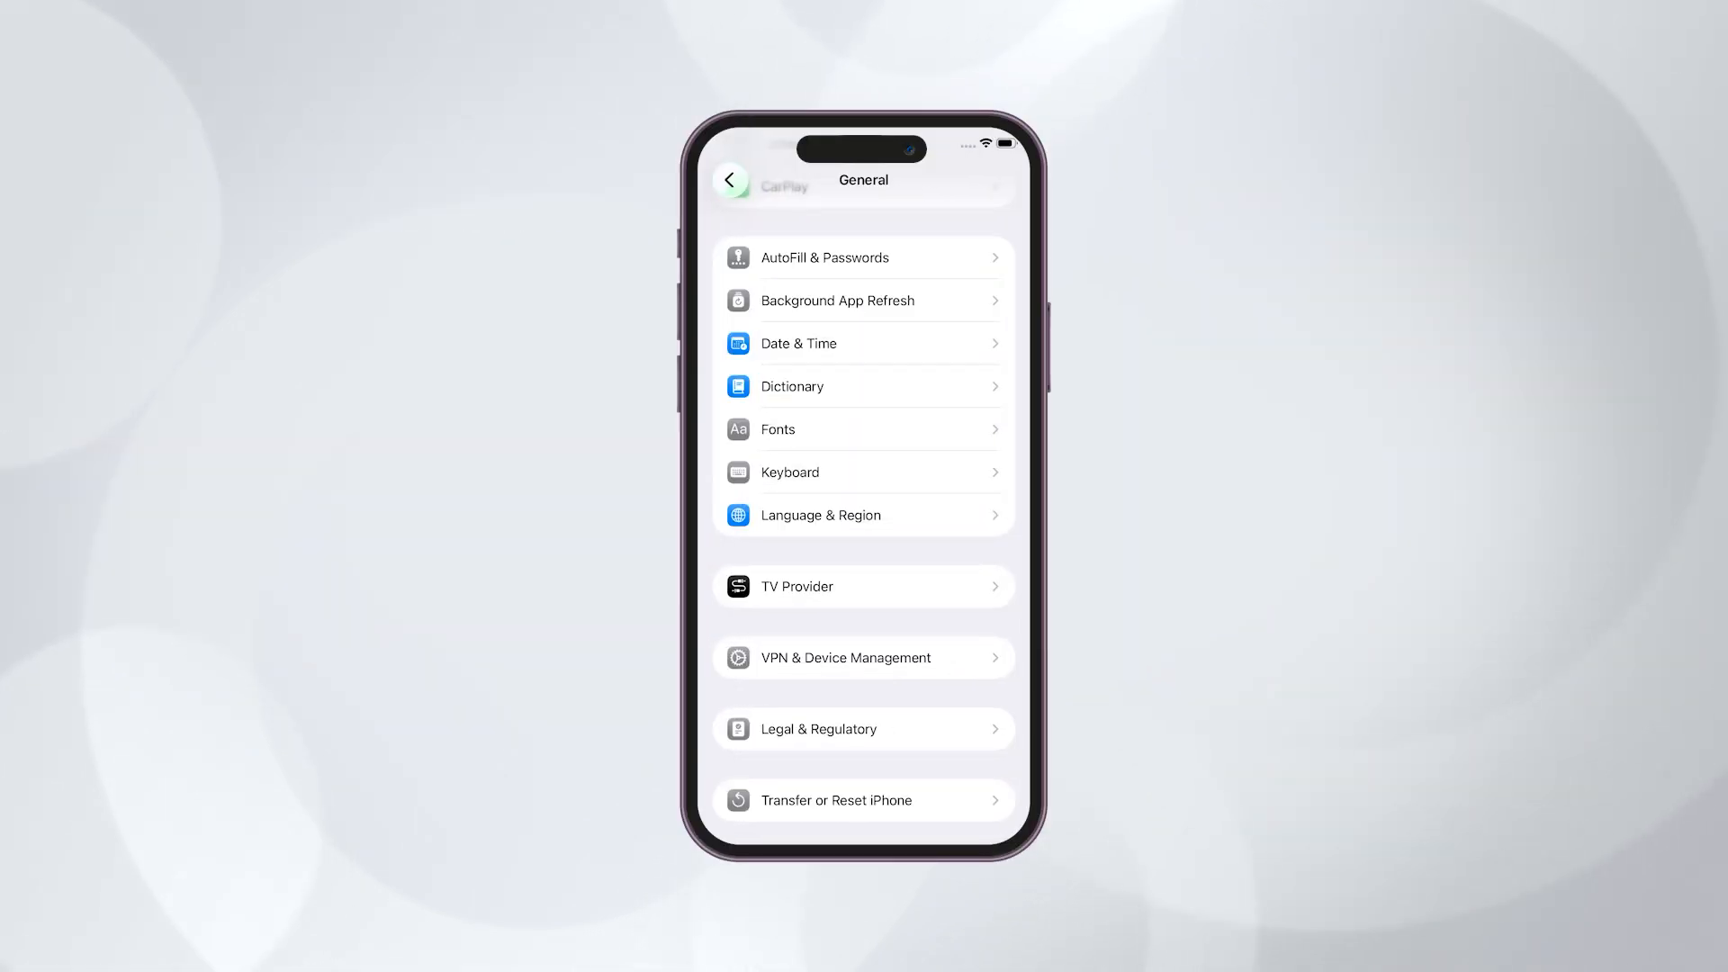
On the iPhone, examine the restrictions of the Test [Feature Control] - iPhone configuration in the MobiControl Management profile
left_click(818, 657)
left_click(846, 336)
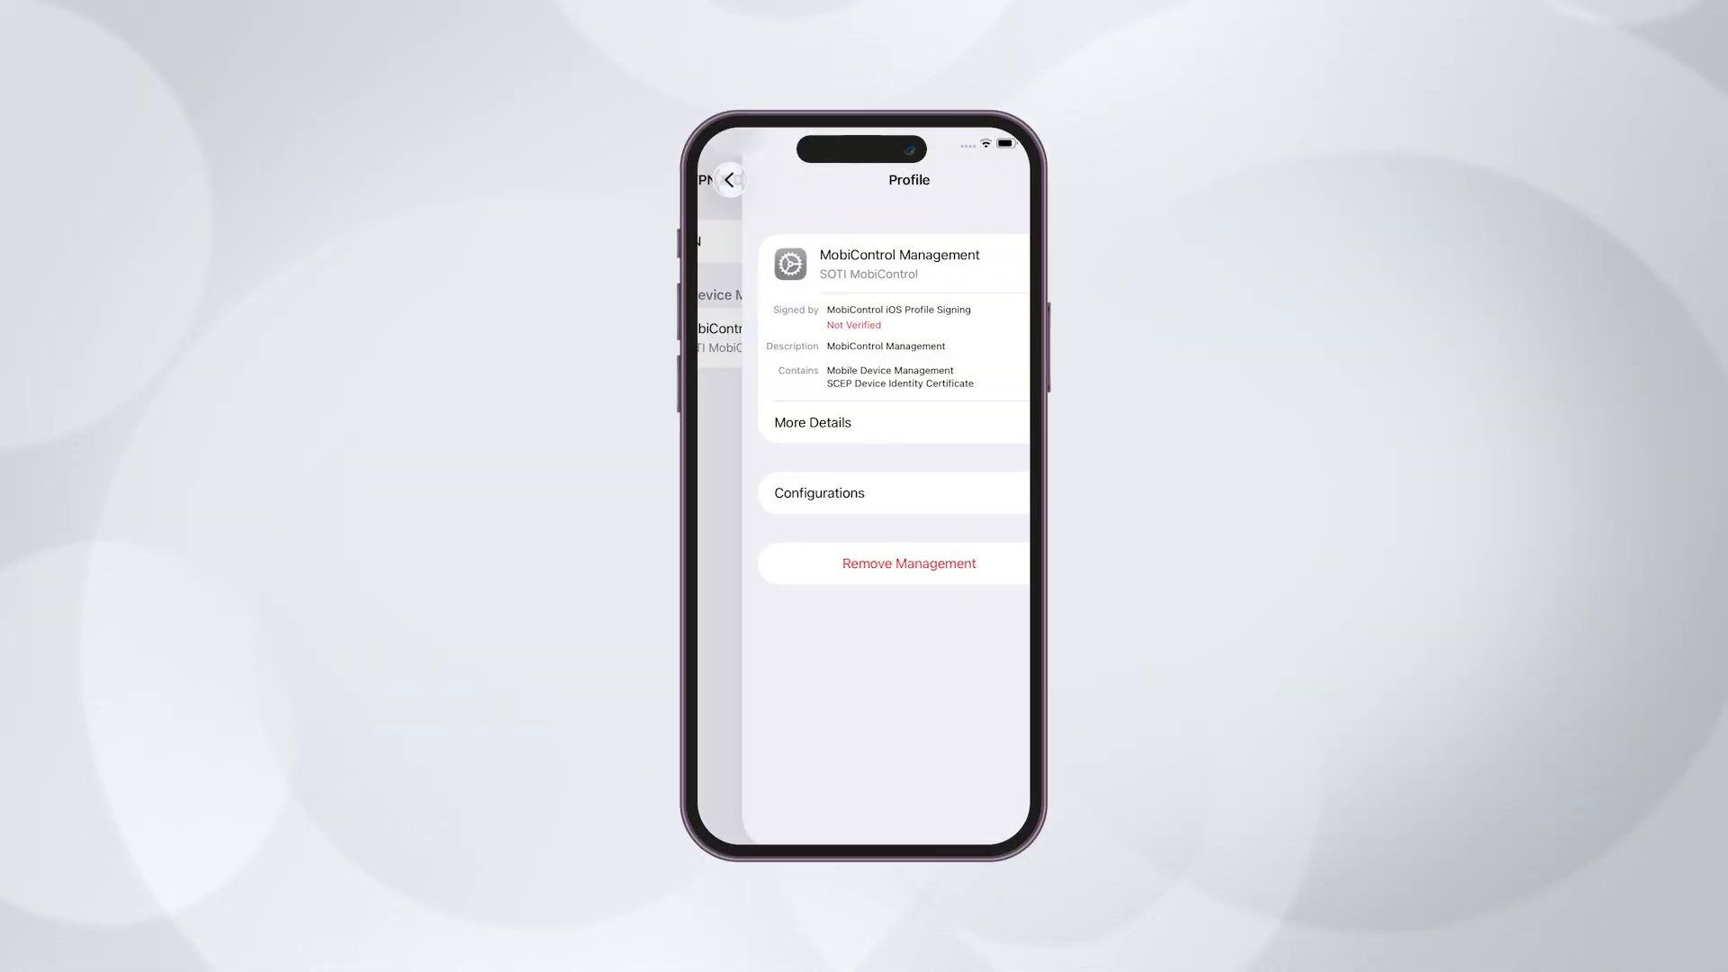
left_click(864, 494)
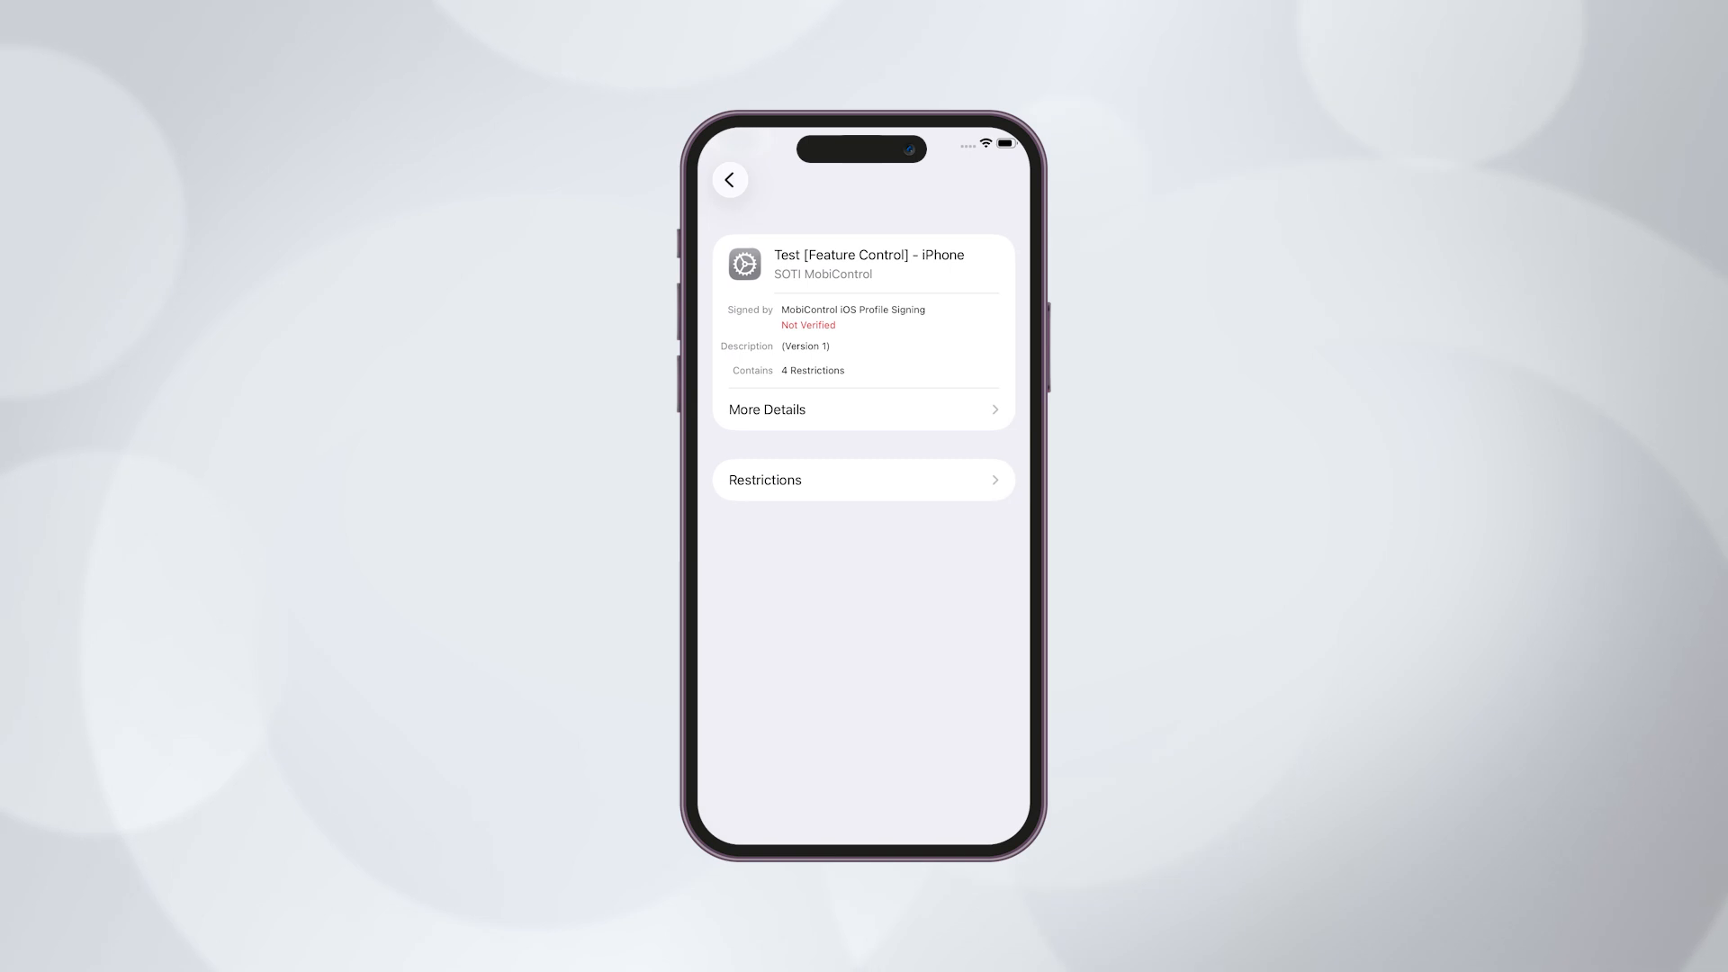
left_click(784, 480)
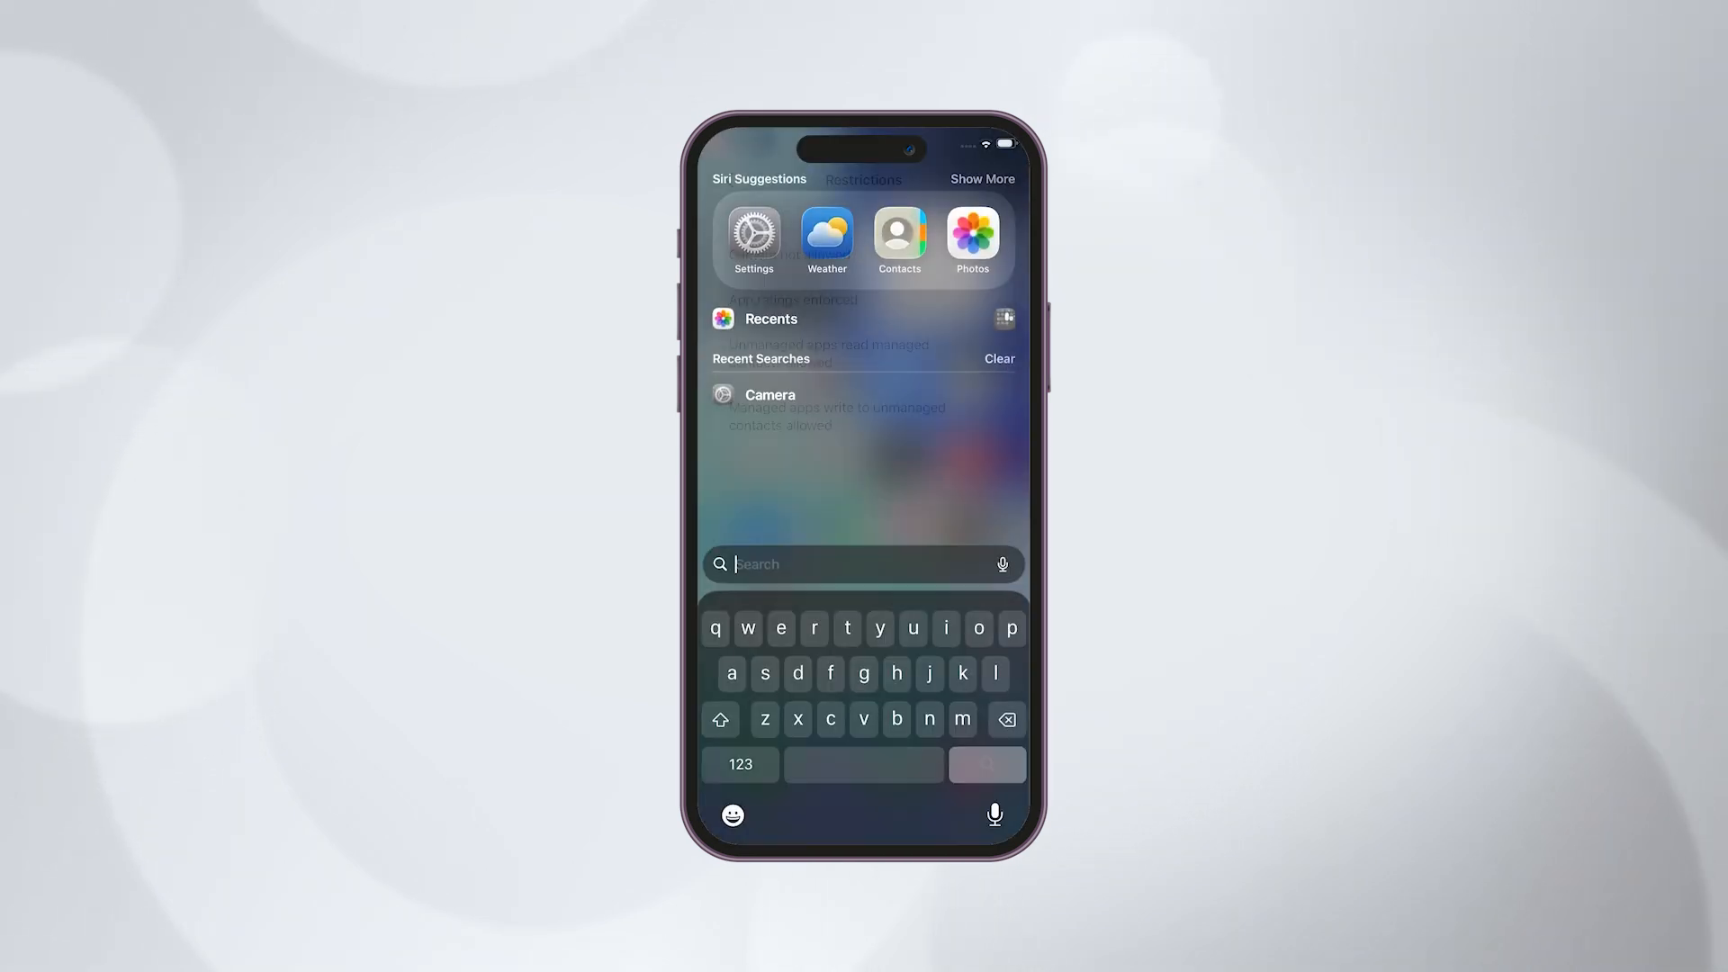
Search the iPhone for "camera" and try to open the Camera app to test the restriction
type("camera")
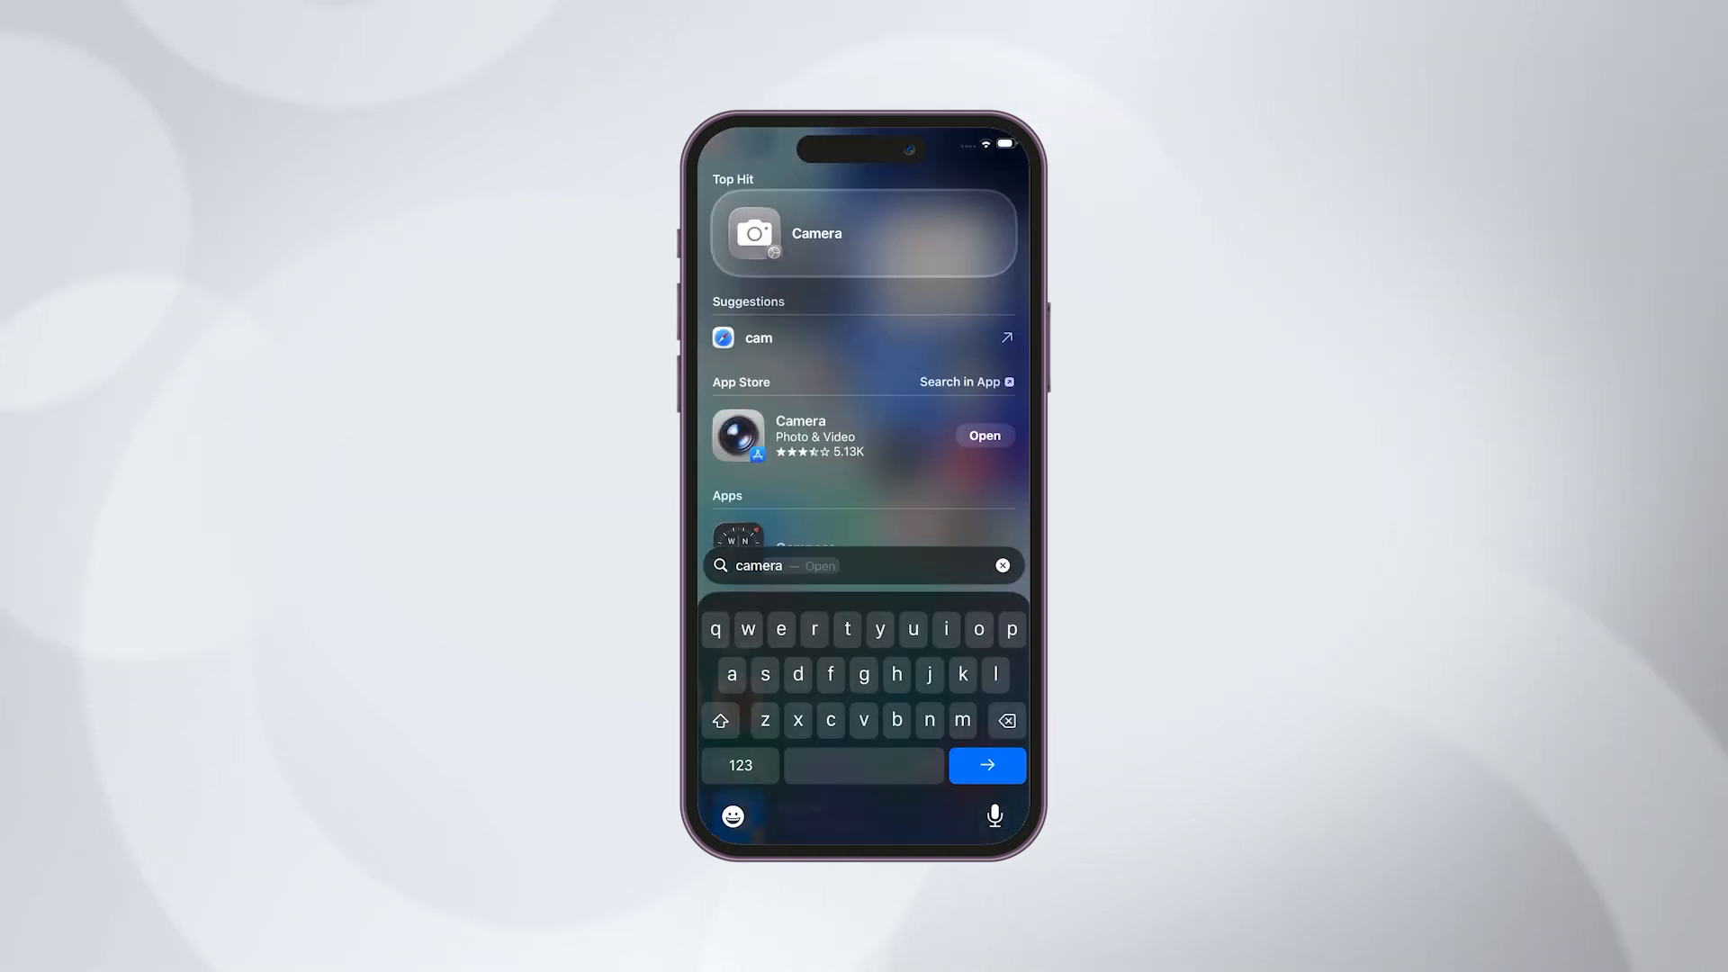
left_click(982, 435)
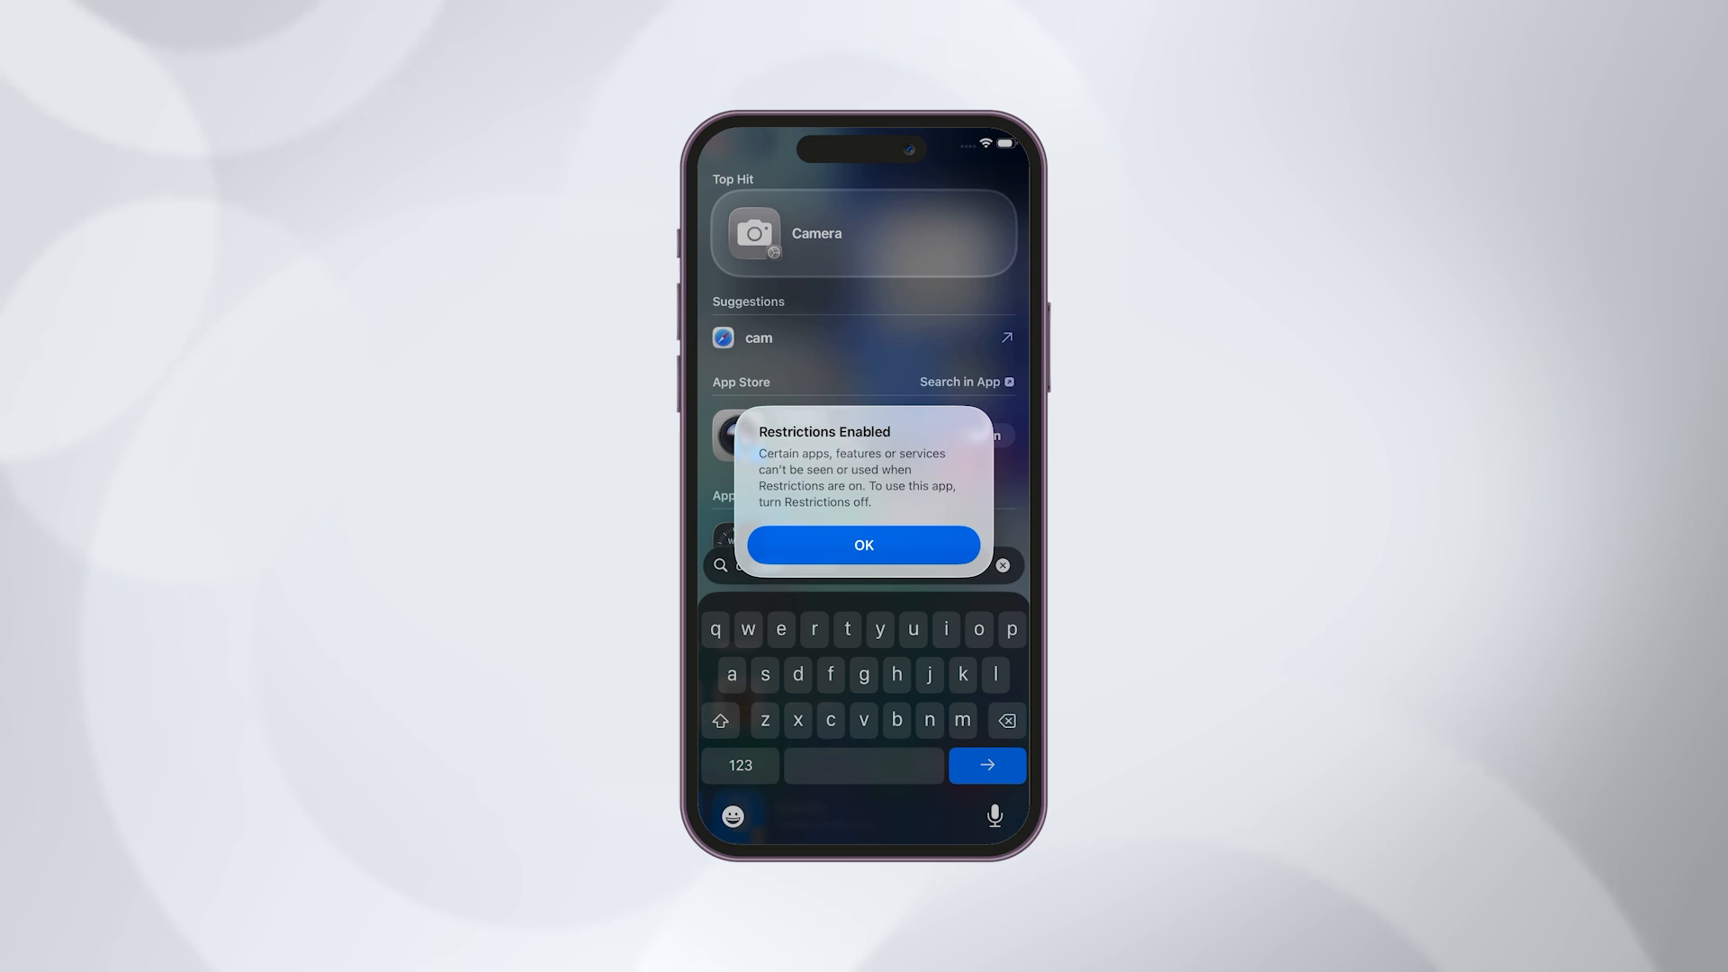